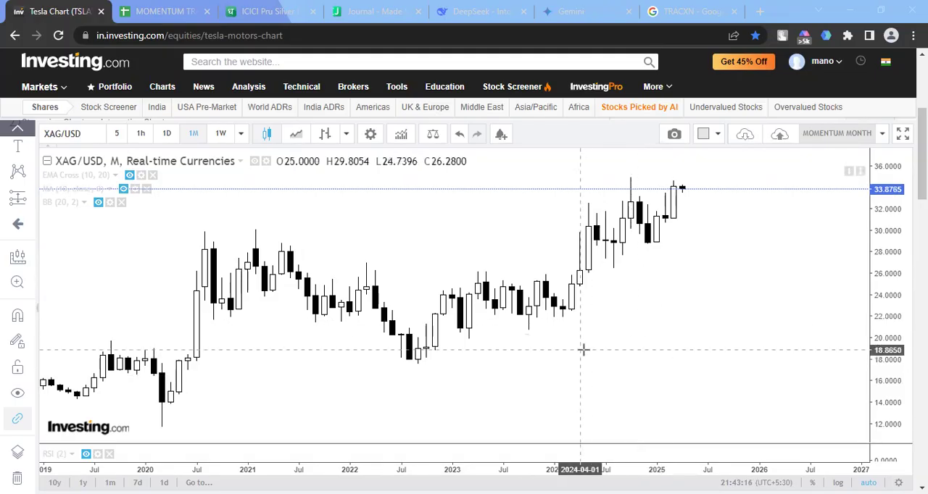
Show the 10-period moving average on the monthly XAG/USD chart, leaving the EMA Cross hidden
left_click(678, 190)
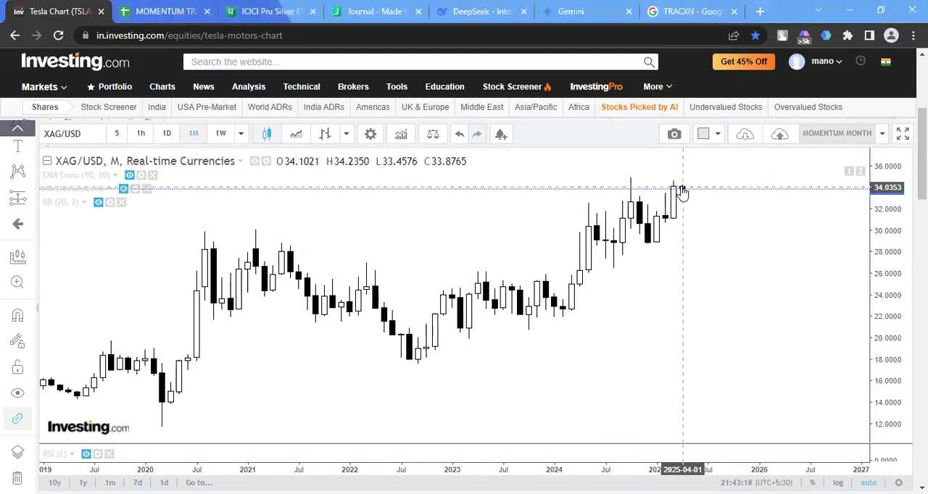
left_click(130, 176)
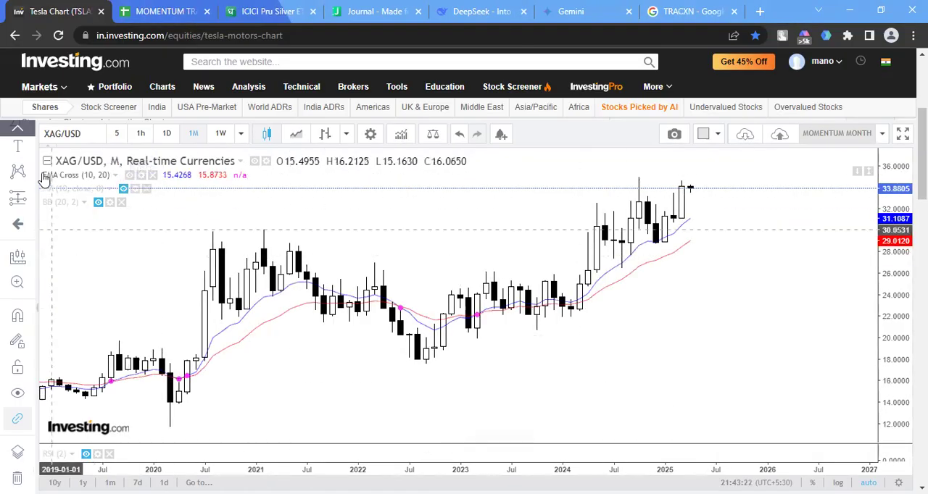
left_click(130, 175)
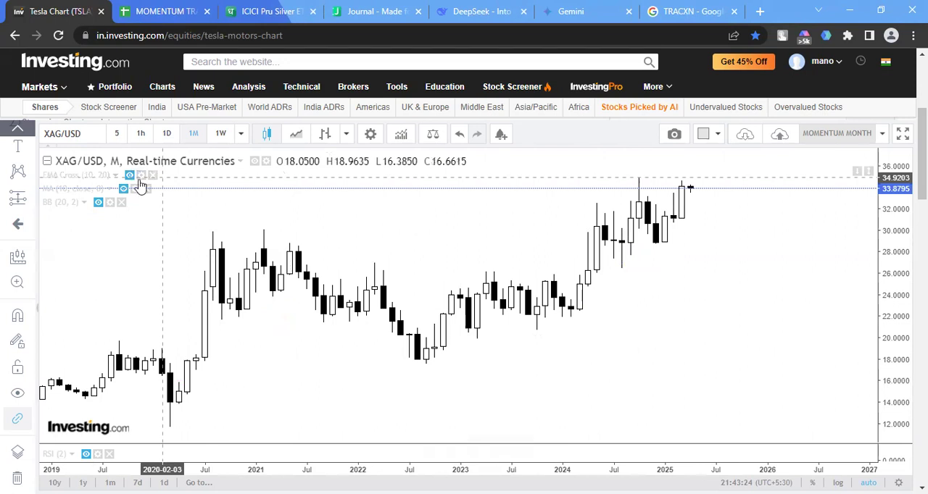
left_click(123, 190)
scroll(725, 374, "up", 2)
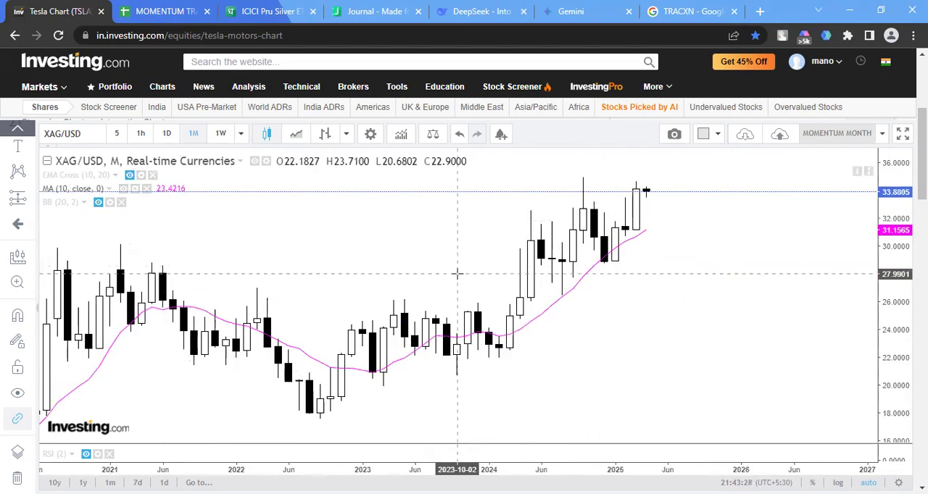
scroll(457, 273, "up", 1)
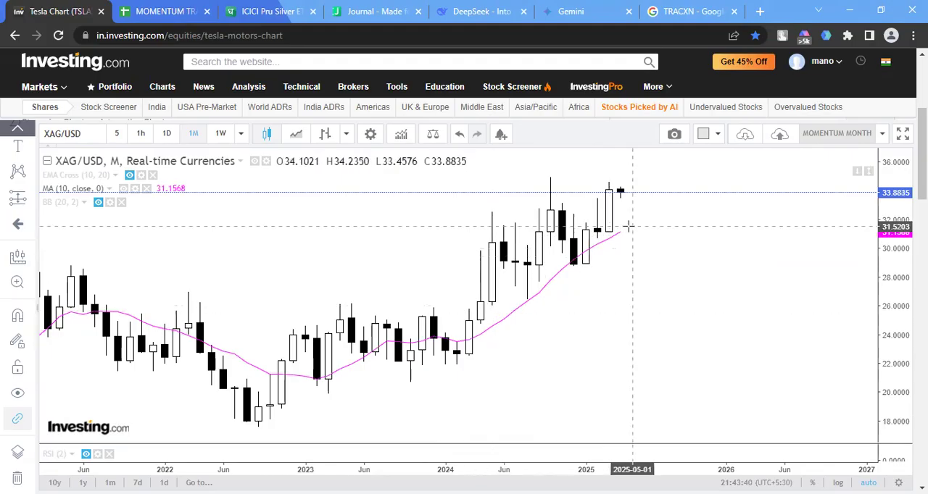
Examine the long-term XAG/USD price history and the latest candle against the 10-month moving average
scroll(602, 218, "down", 5)
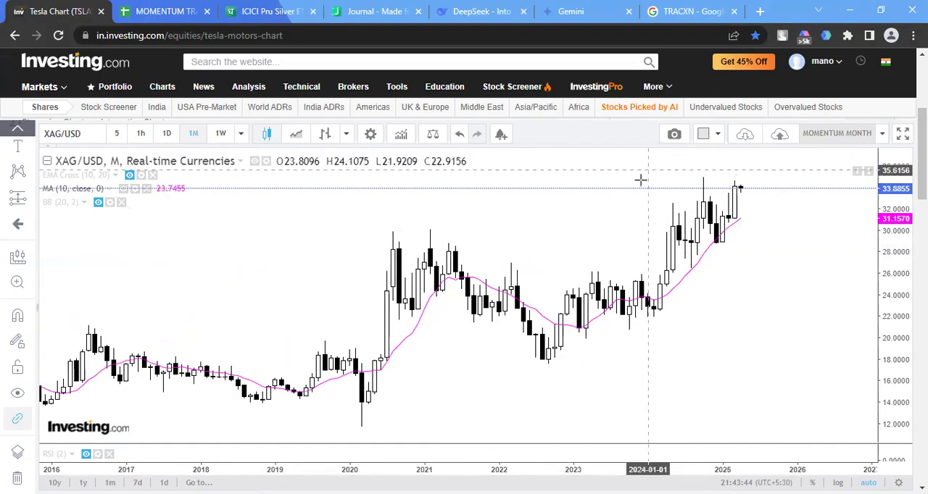
scroll(385, 248, "down", 1)
scroll(385, 248, "down", 1)
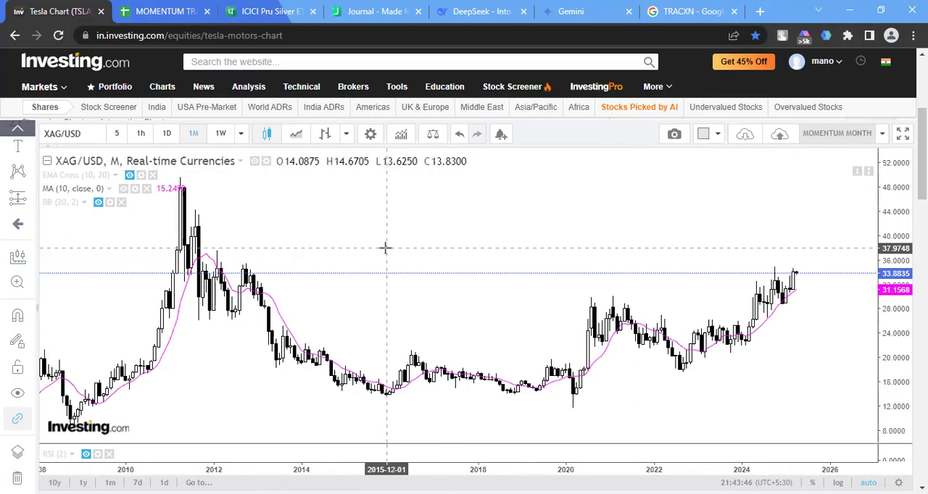
scroll(385, 248, "up", 1)
scroll(683, 290, "up", 2)
scroll(680, 290, "up", 1)
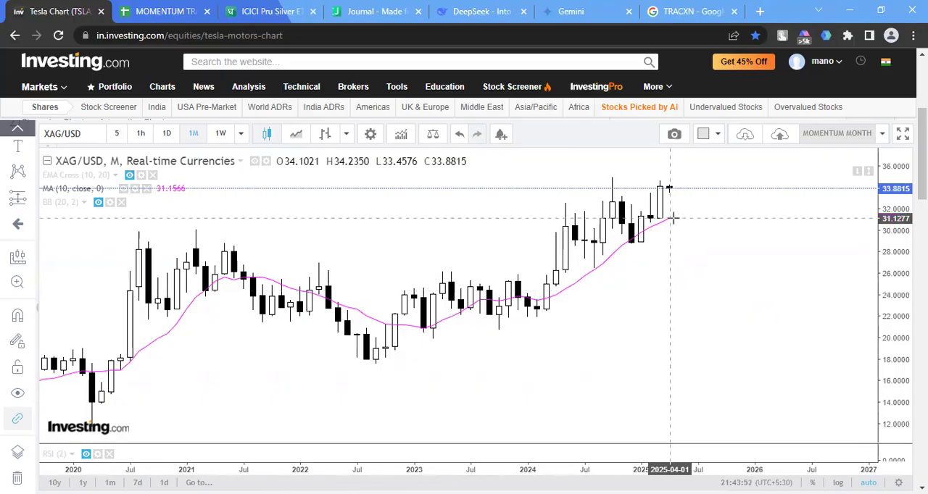
Switch to the Dhan Journal and check the ICICI Pru Silver ETF holding's average buy rate, quantity and LTP
left_click(306, 9)
left_click(355, 8)
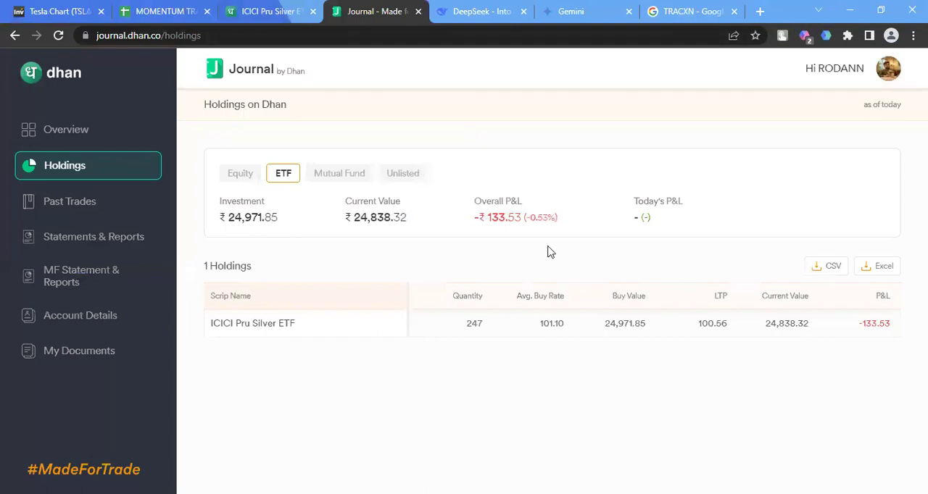
left_click_drag(572, 331, 538, 337)
double_click(552, 336)
double_click(472, 323)
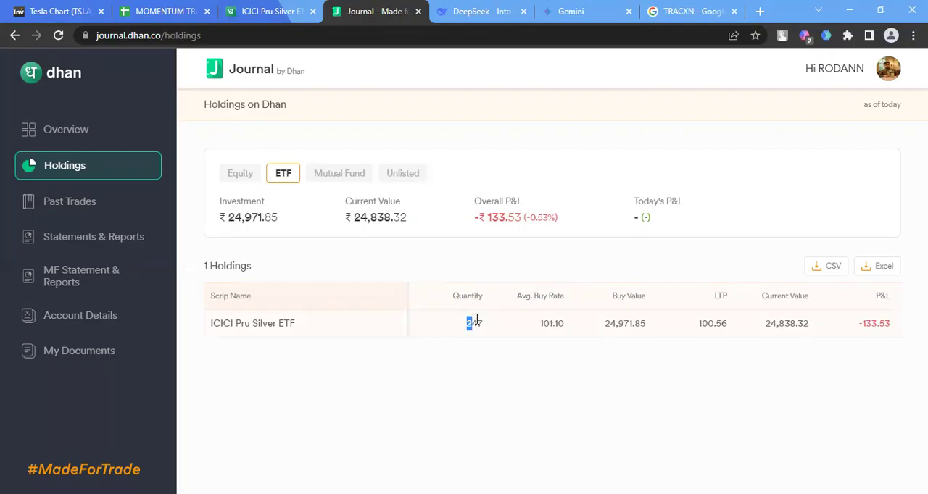
double_click(701, 324)
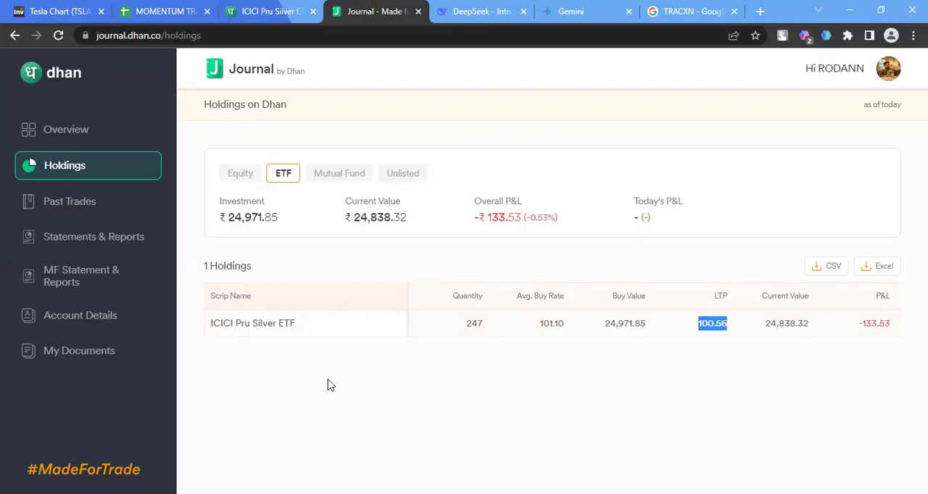
left_click(890, 273)
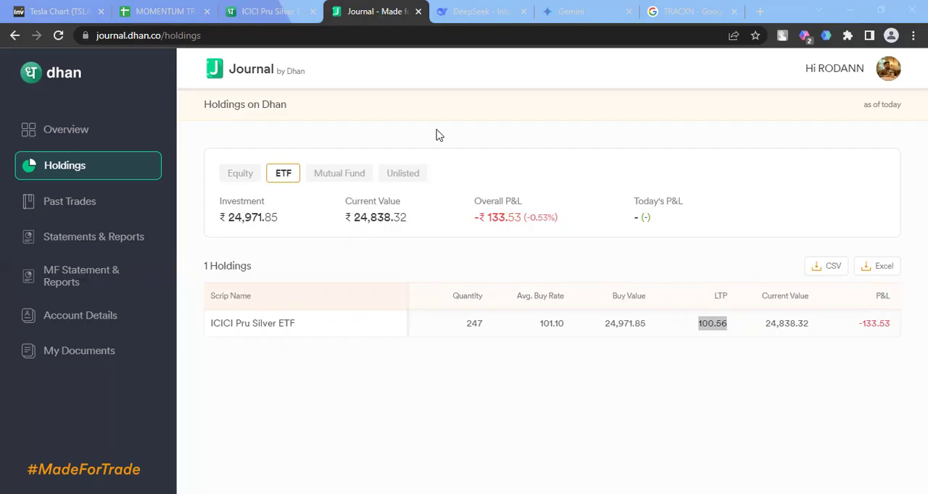
Show the past trades for FY 2024 - 25 in the Dhan Journal
left_click(92, 8)
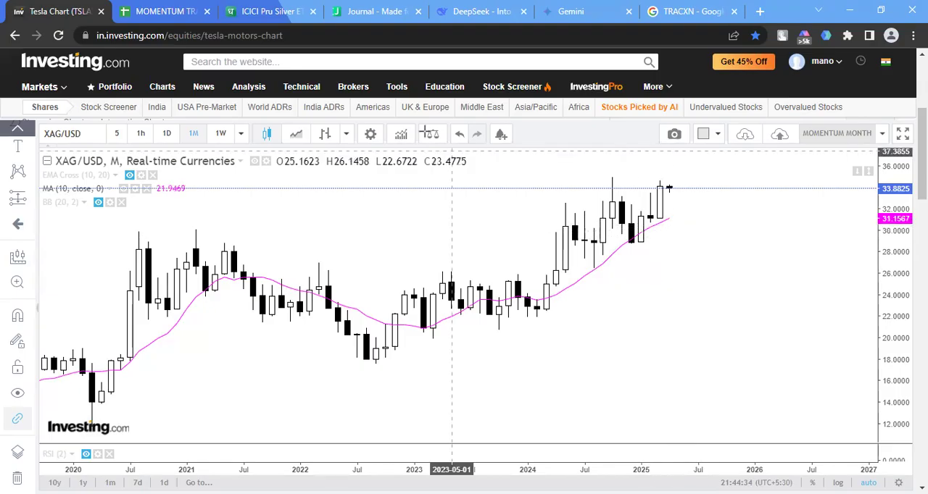
left_click(369, 8)
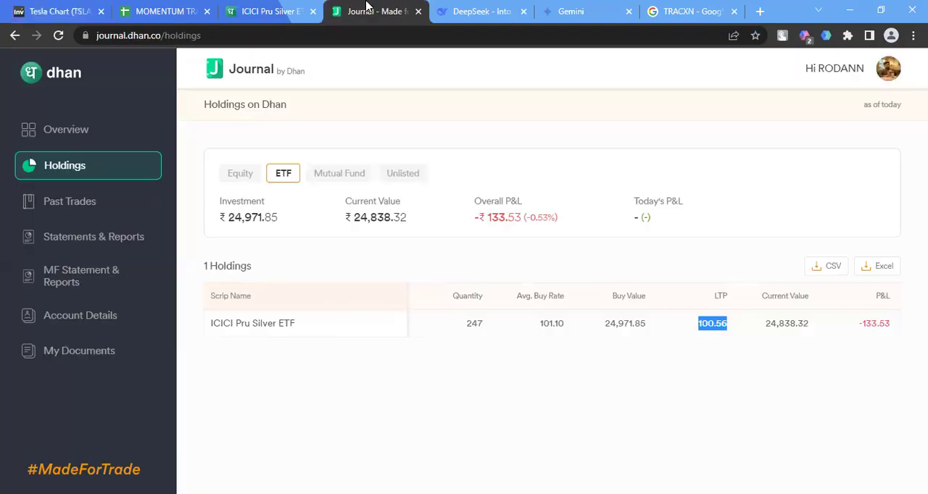
left_click(112, 204)
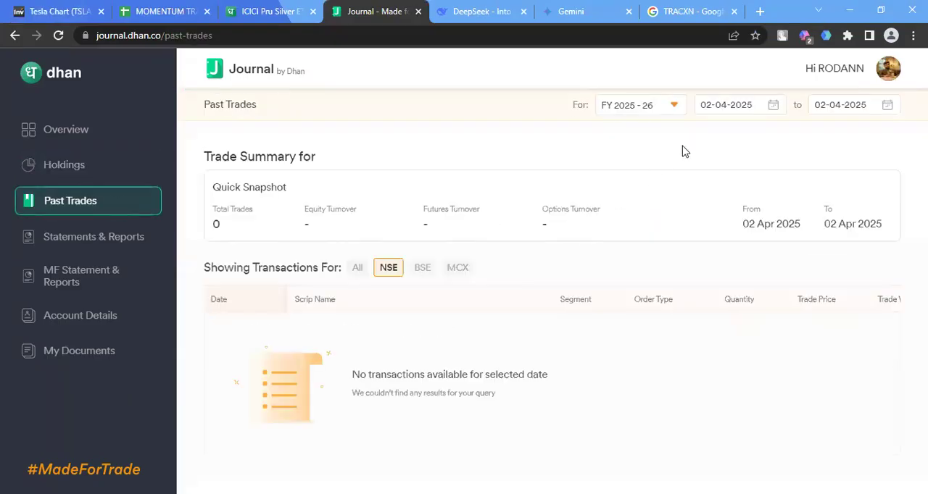
mouse_move(682, 145)
left_click(651, 154)
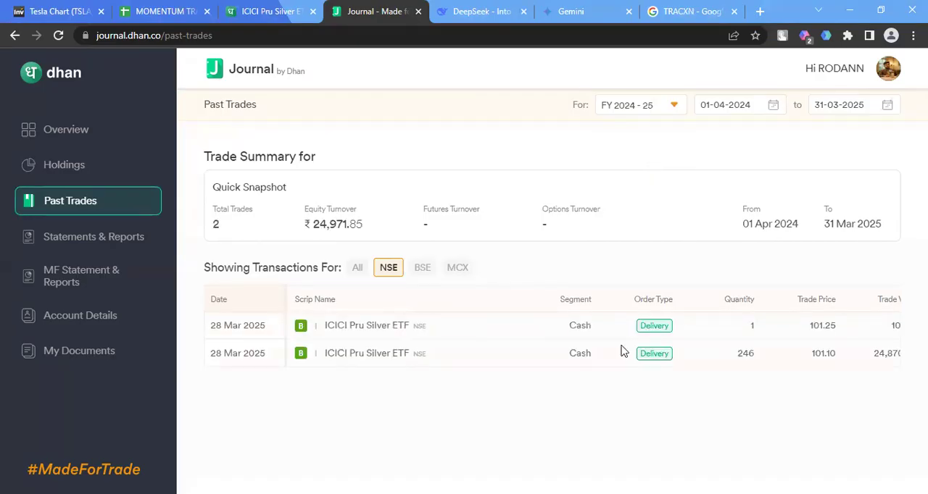
Check the trade date and trade price of the ICICI Pru Silver ETF purchases
left_click_drag(263, 328, 202, 331)
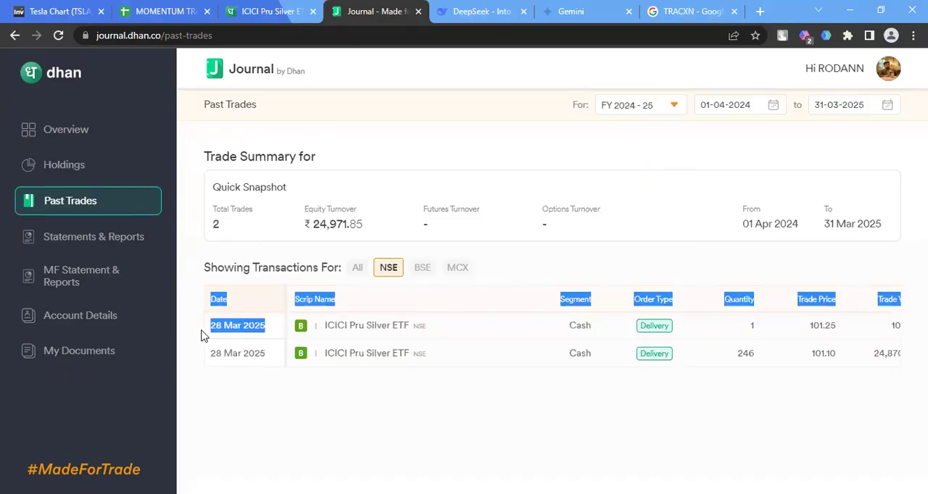
left_click(246, 381)
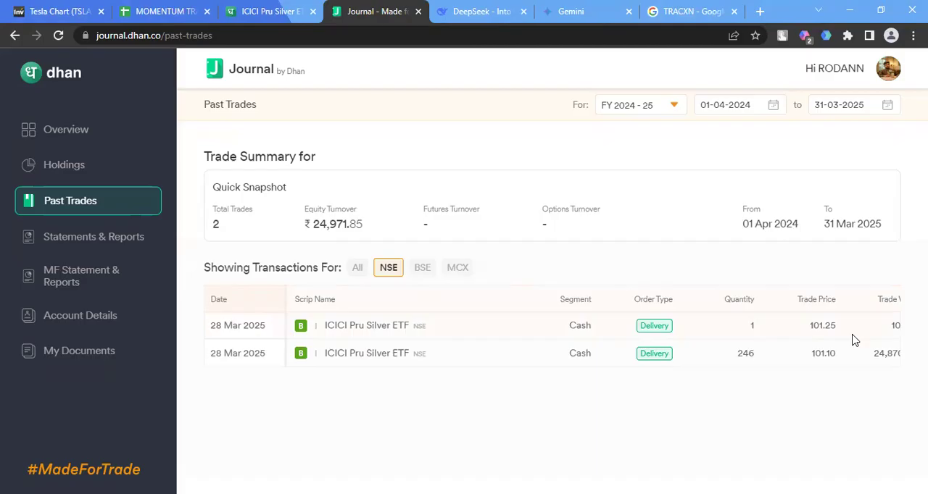
double_click(831, 355)
Reload the past trades for FY 2024 - 25 and check the larger purchase's trade price and the equity turnover
left_click(58, 36)
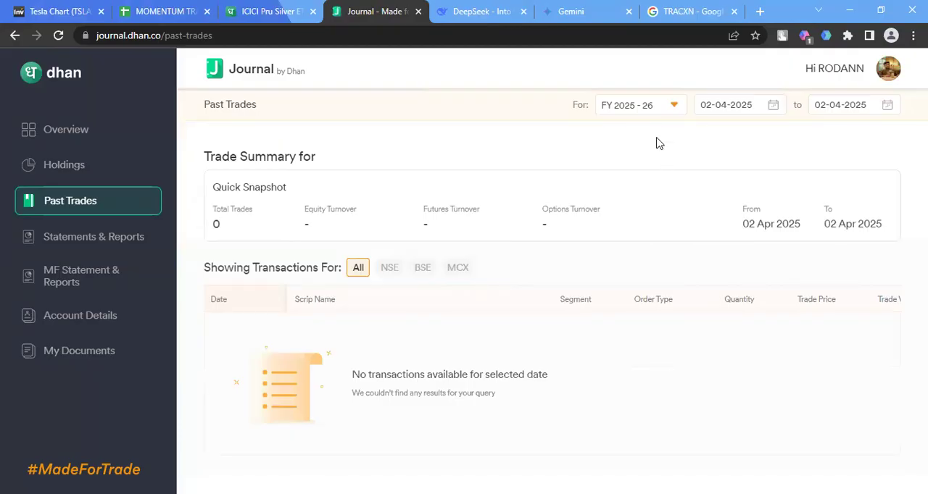
left_click(684, 105)
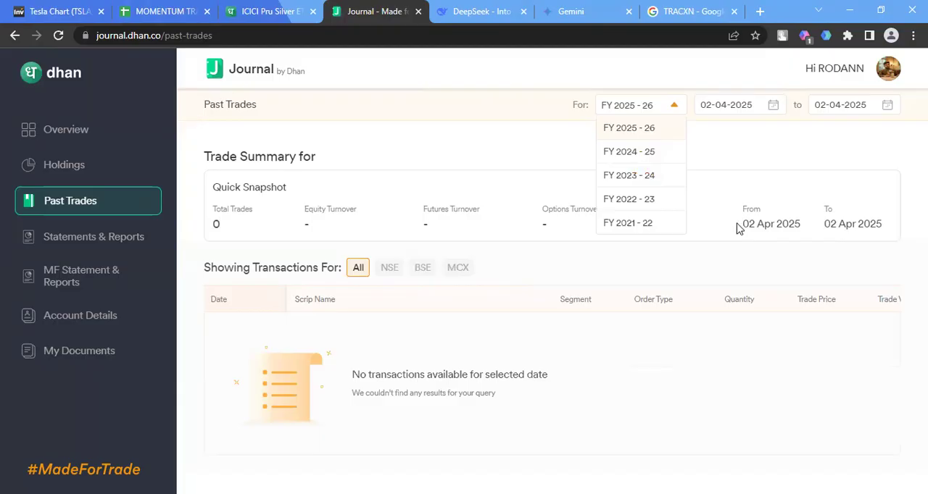
left_click(659, 153)
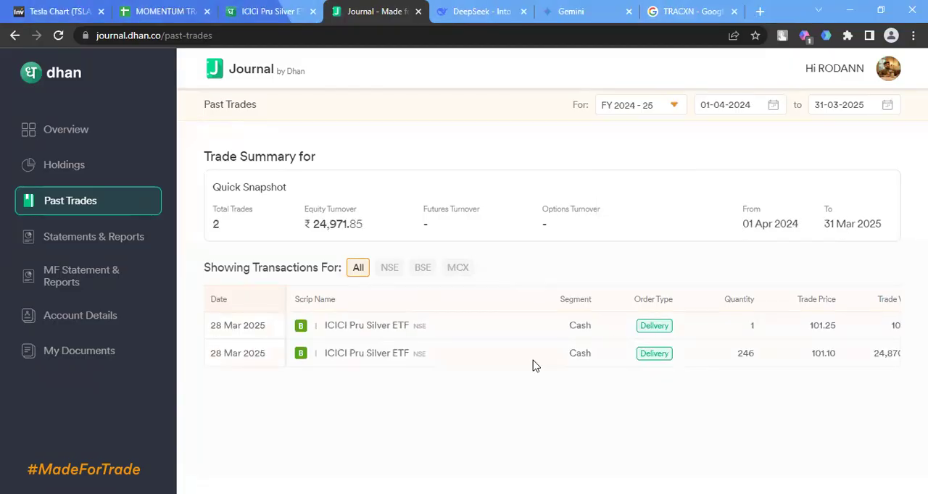
double_click(822, 354)
left_click(327, 217)
triple_click(327, 218)
double_click(327, 218)
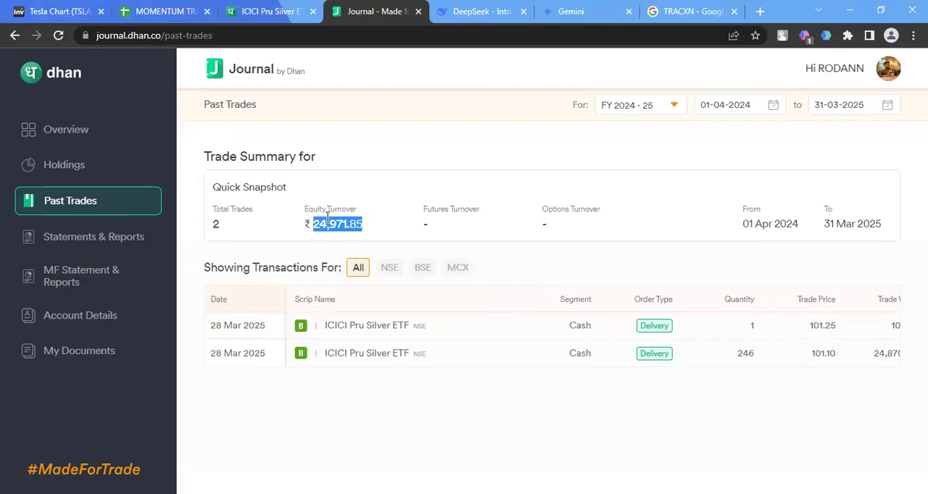
Open the ETF holdings and compare their current value with the invested amount
left_click(109, 176)
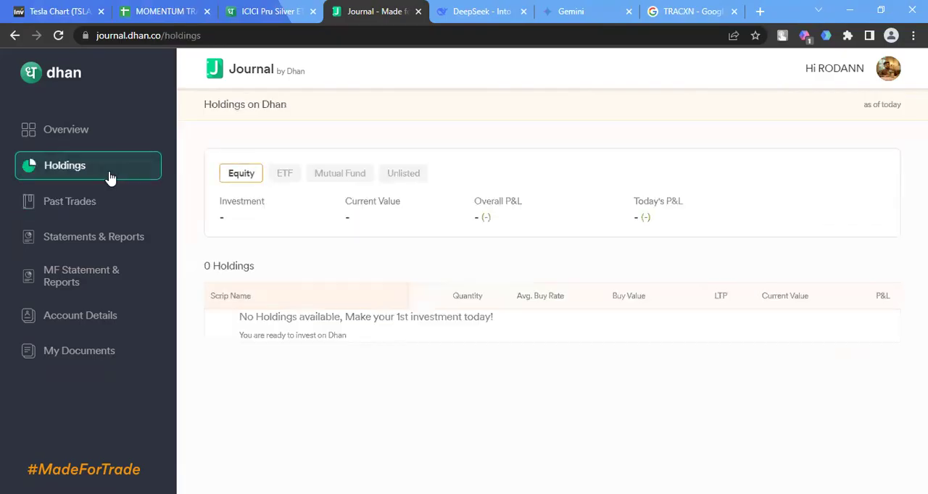
left_click(288, 178)
triple_click(376, 220)
double_click(375, 220)
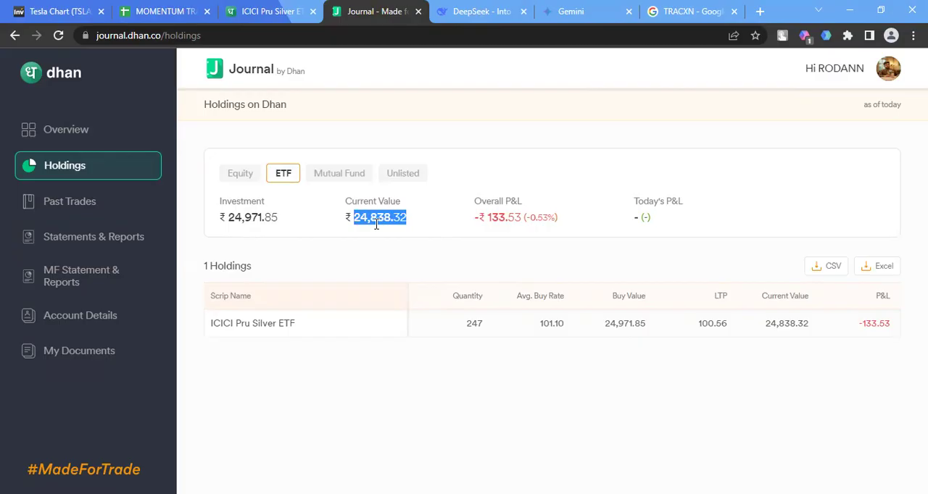
double_click(234, 211)
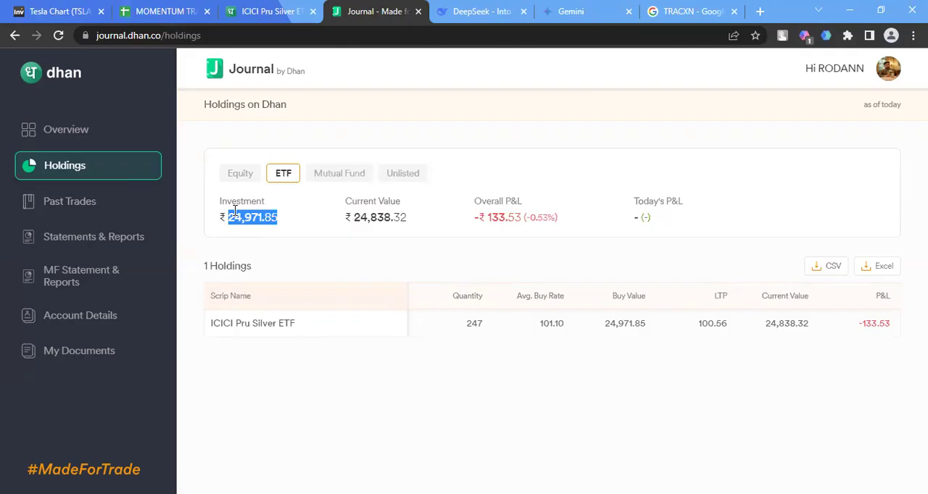
triple_click(275, 218)
double_click(261, 220)
Open the BUY/SELL sheet of the MOMENTUM TRACKER spreadsheet and check the silver ETF's buy price, units and invested amount
left_click(155, 10)
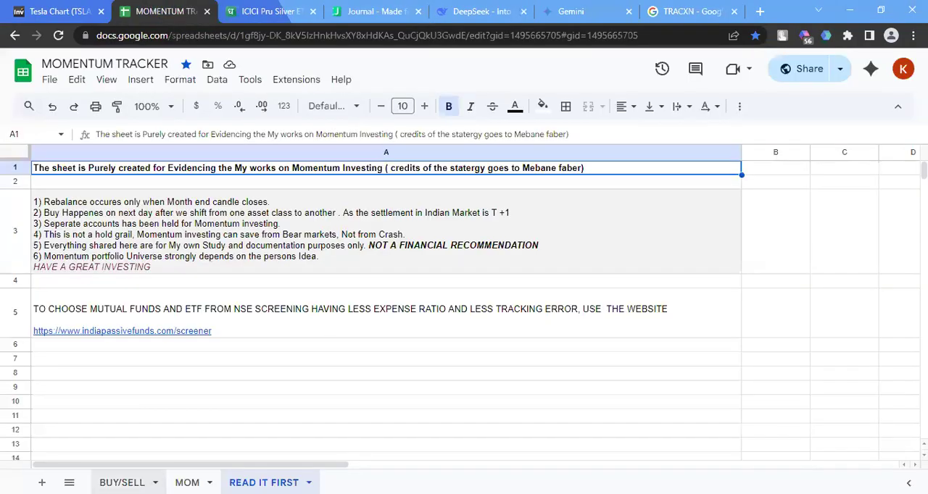
left_click(118, 478)
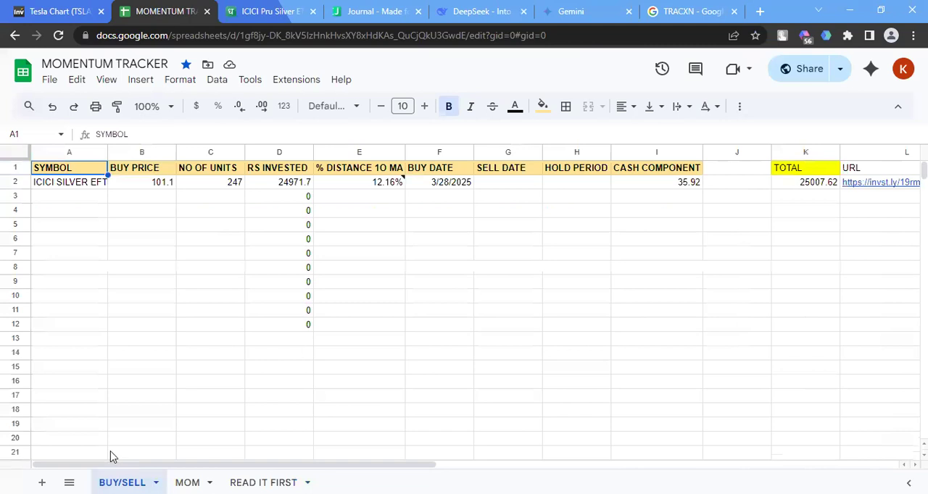
left_click(163, 183)
left_click(220, 185)
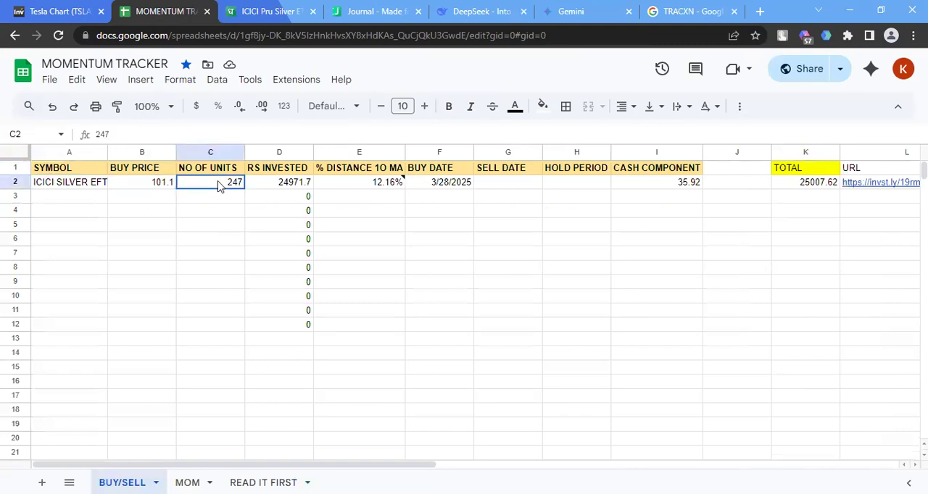
left_click(289, 188)
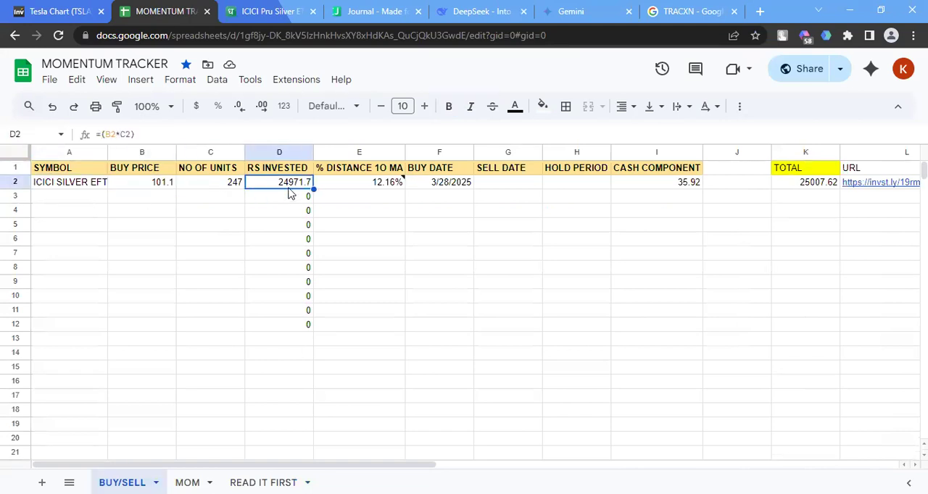
Check the silver ETF's percentage distance from the 10 MA, the note attached to it, and the buy date
left_click(357, 183)
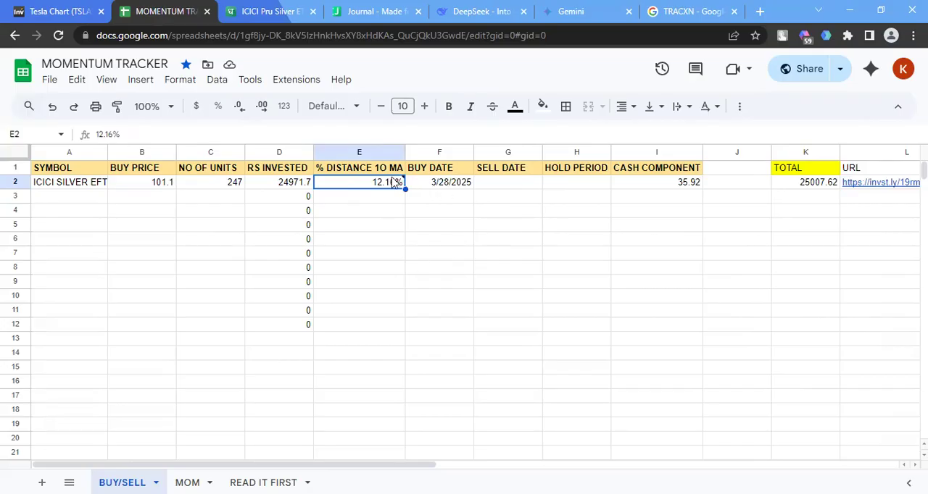
mouse_move(395, 182)
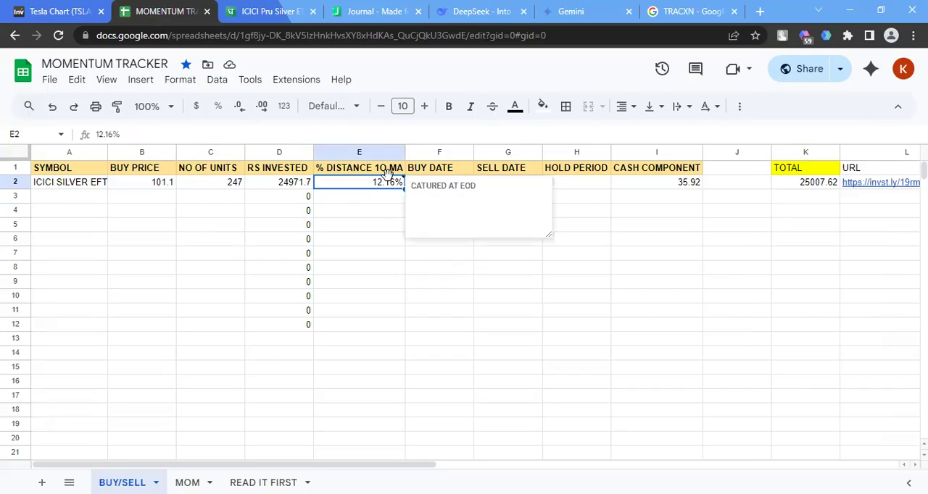
left_click(384, 228)
left_click(437, 172)
left_click(446, 184)
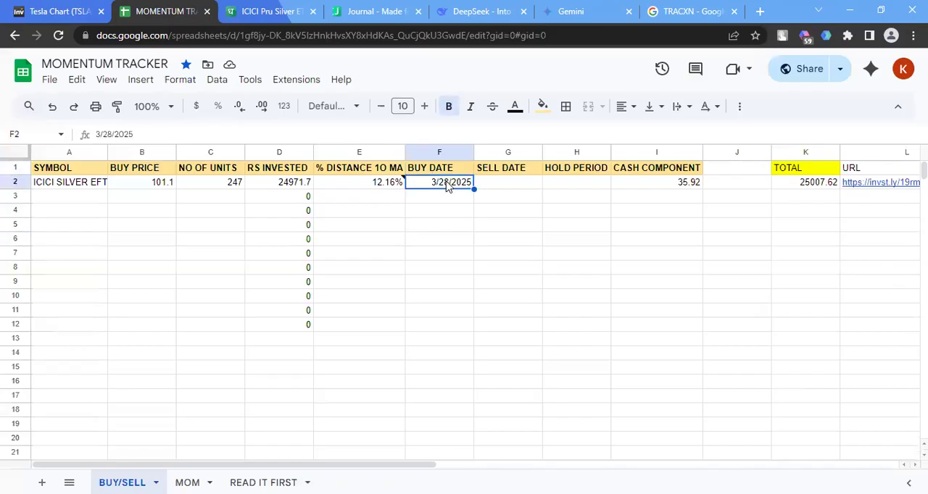
Check the sum of the silver ETF's RS INVESTED and CASH COMPONENT cells in row 2
left_click(646, 184)
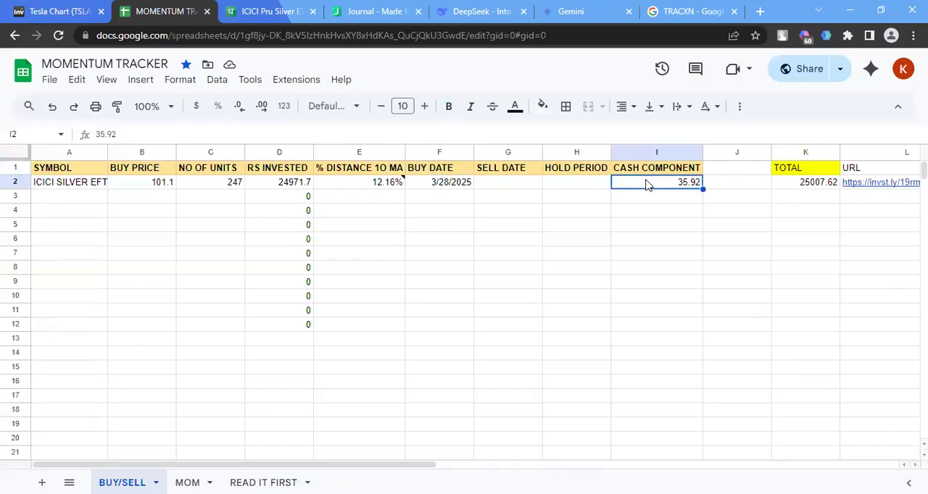
left_click(295, 186)
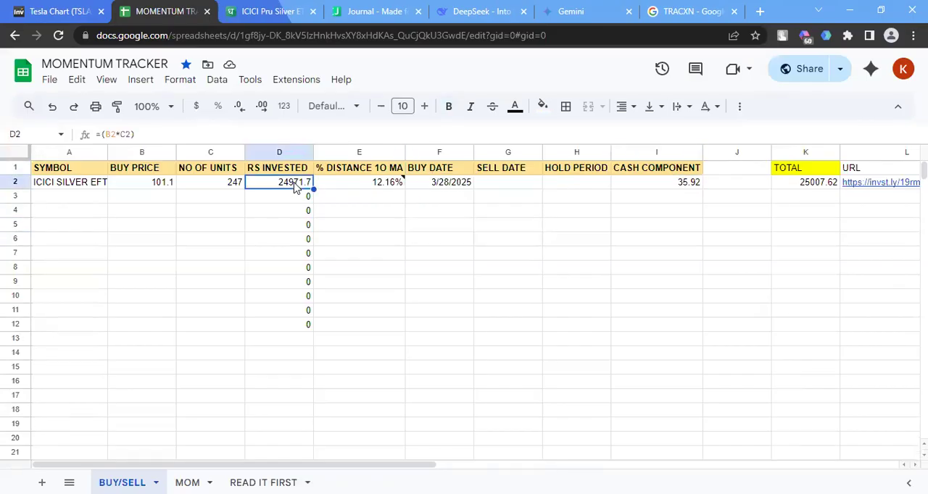
left_click(660, 187)
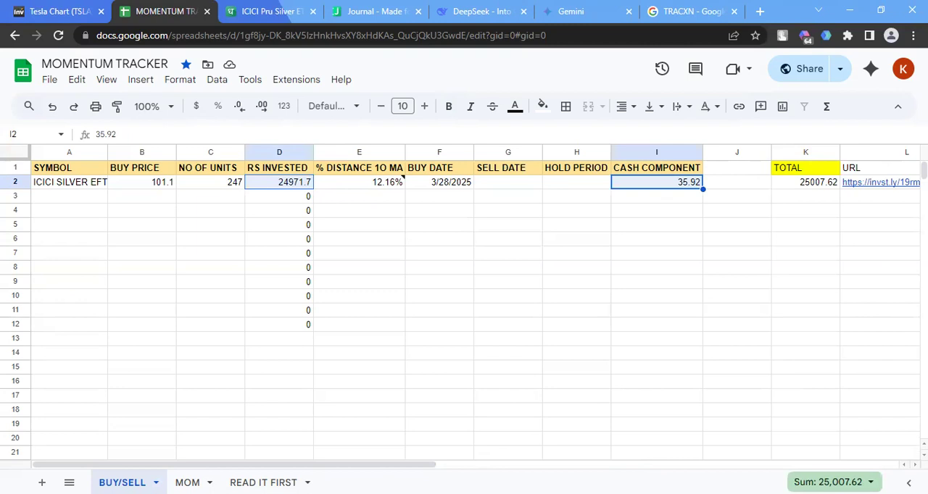
Open the MOM sheet and check the instrument name, value, cash component and total value cells in row 3
left_click(187, 482)
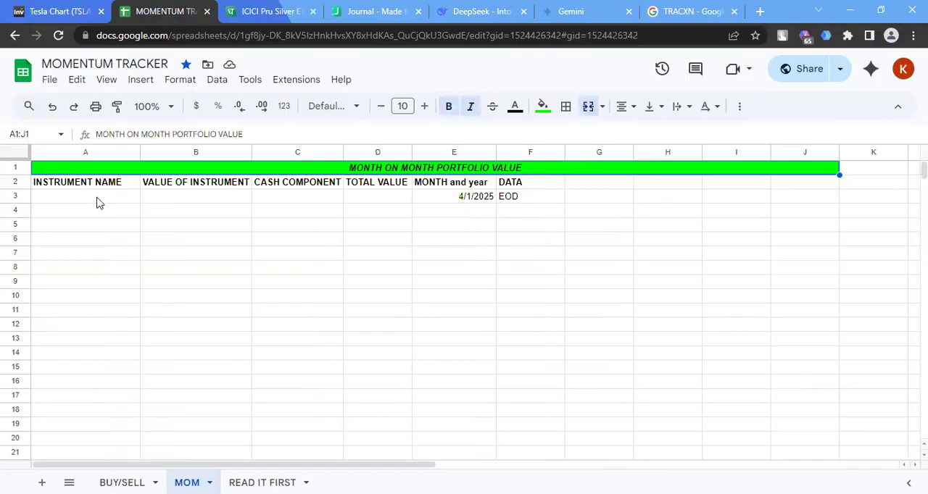
left_click(99, 203)
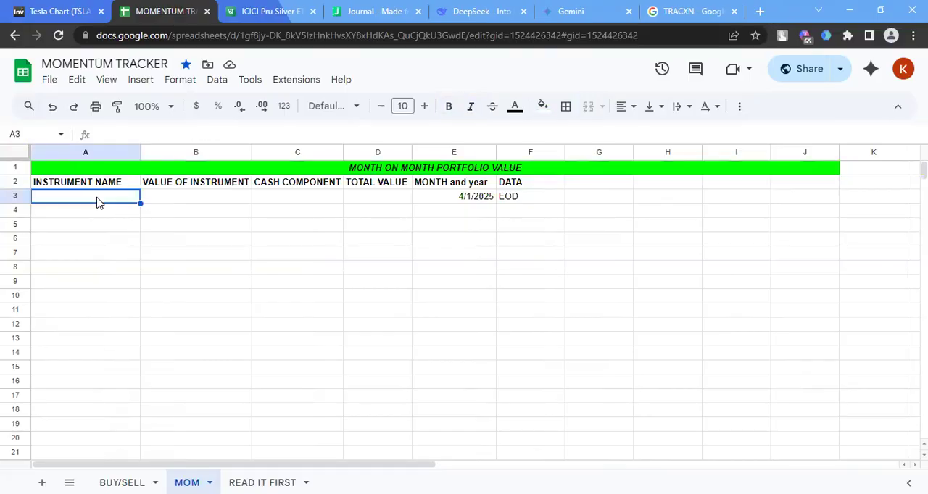
left_click(181, 203)
left_click(293, 202)
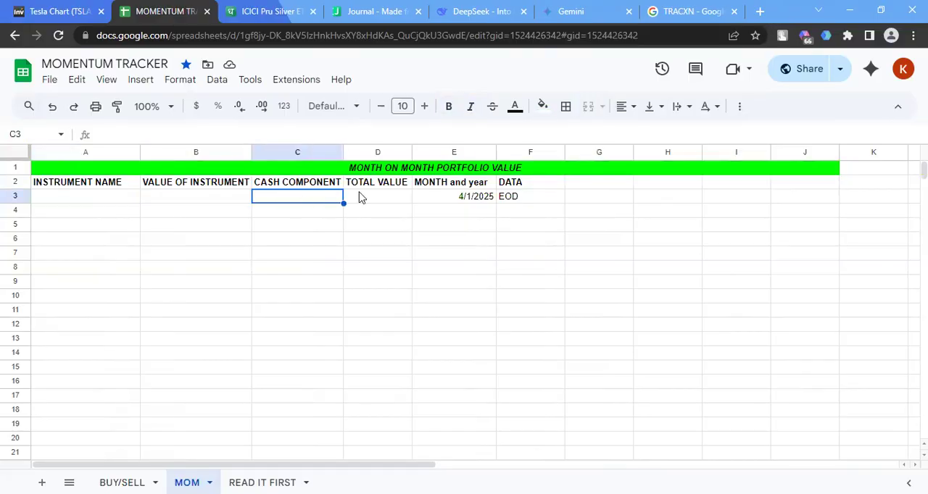
left_click(363, 198)
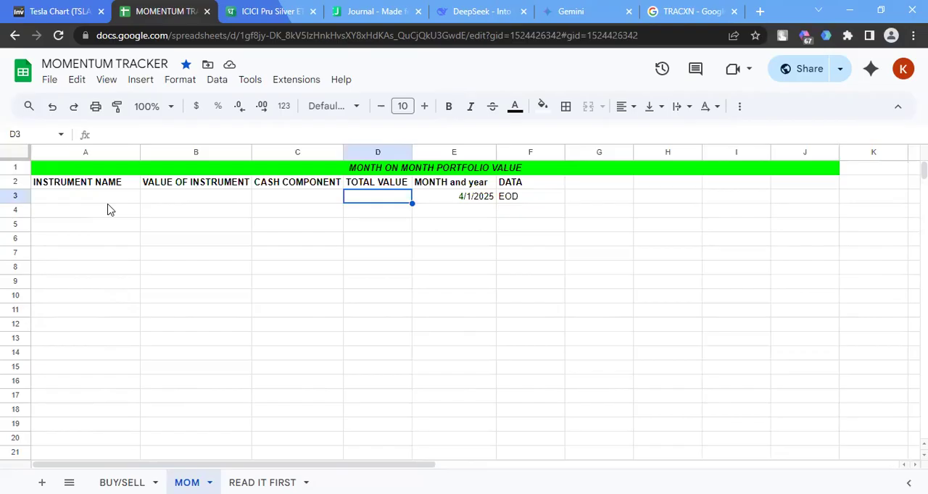
Enter APRIL 2025 in the MONTH and year cell E3
left_click(451, 195)
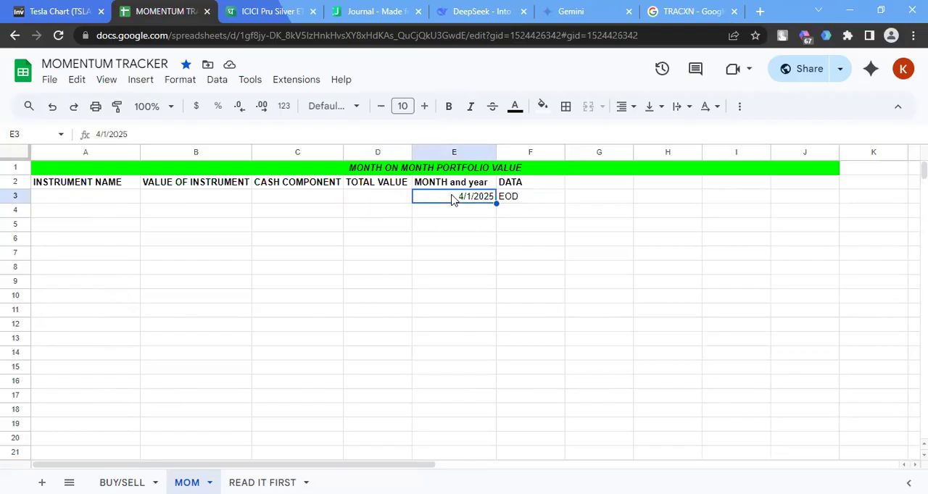
double_click(452, 195)
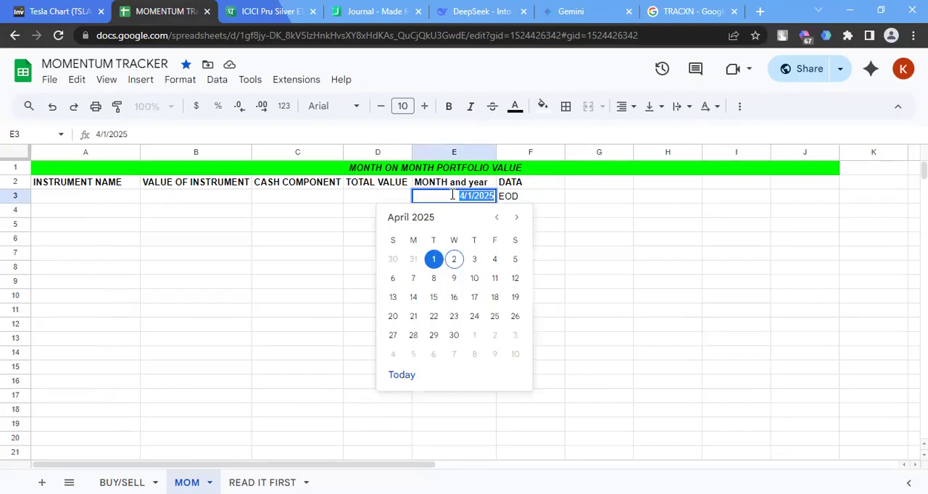
key("BackSpace")
type("APRIL")
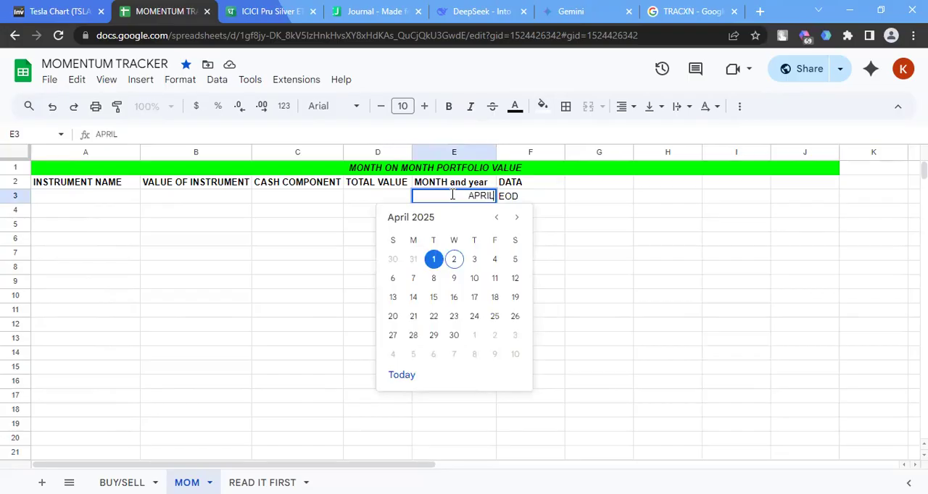
type(" 2024")
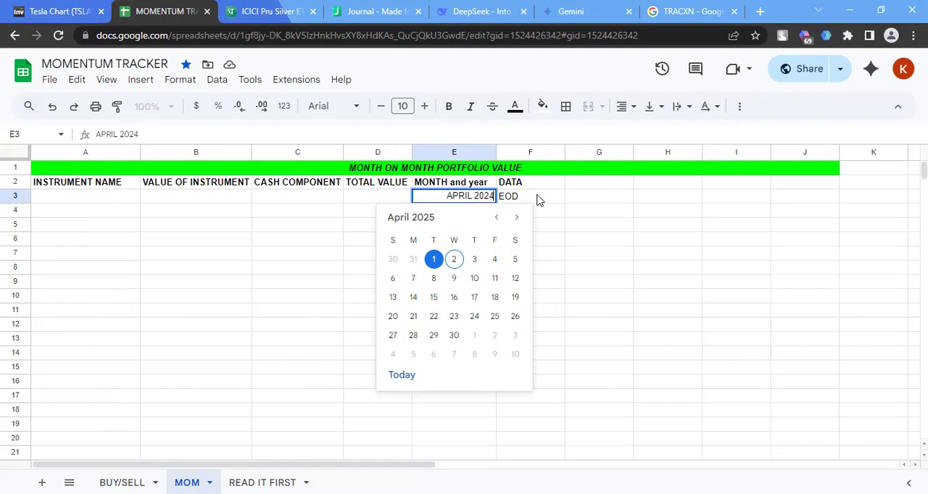
key("BackSpace")
type("5")
Insert the current date in cell G3 and set the MONTH and year cell E3 to 4/2/2025
left_click(578, 201)
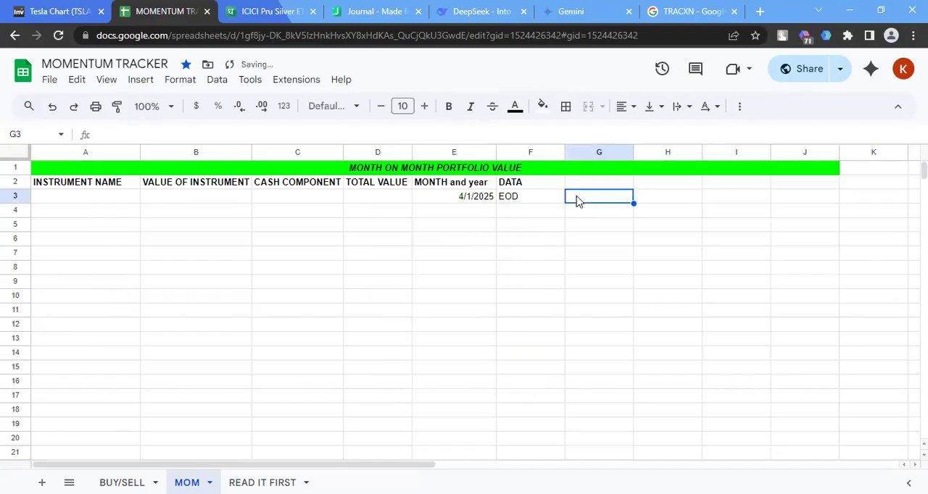
key("ctrl+semicolon")
left_click(409, 200)
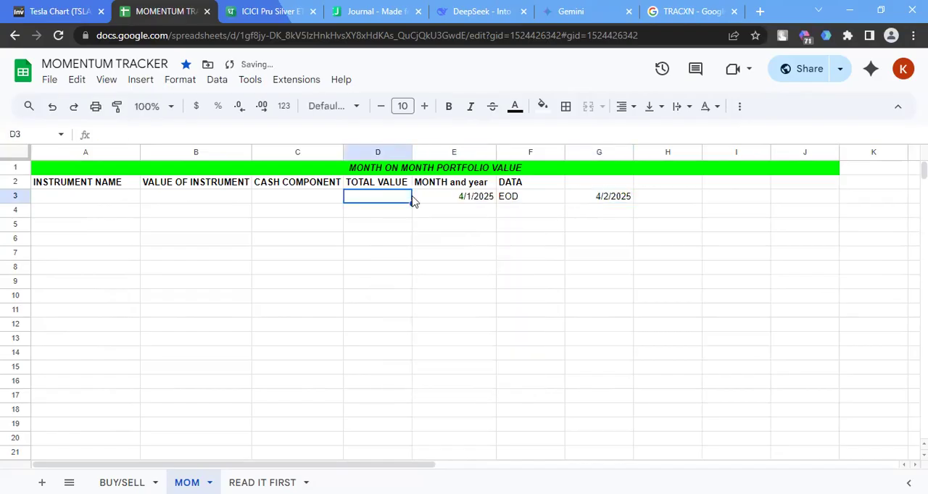
left_click(462, 200)
double_click(462, 198)
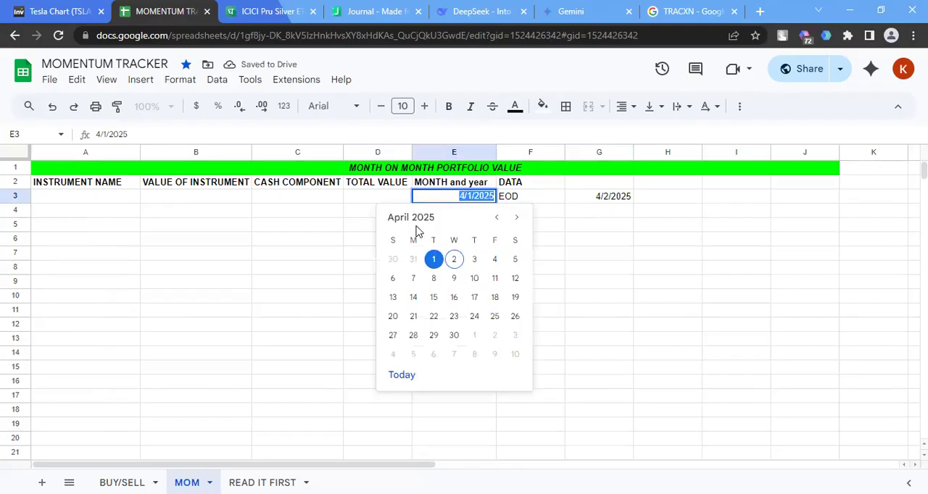
left_click(454, 260)
left_click(439, 216)
left_click(463, 196)
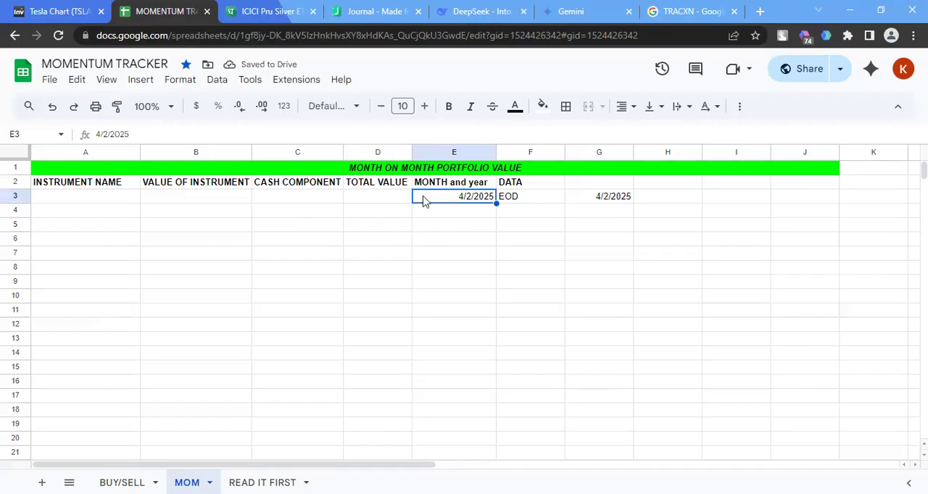
Copy the holding's name, ICICI Pru Silver ETF, from the Dhan Journal into the INSTRUMENT NAME cell A3 of the MOM sheet
left_click(111, 198)
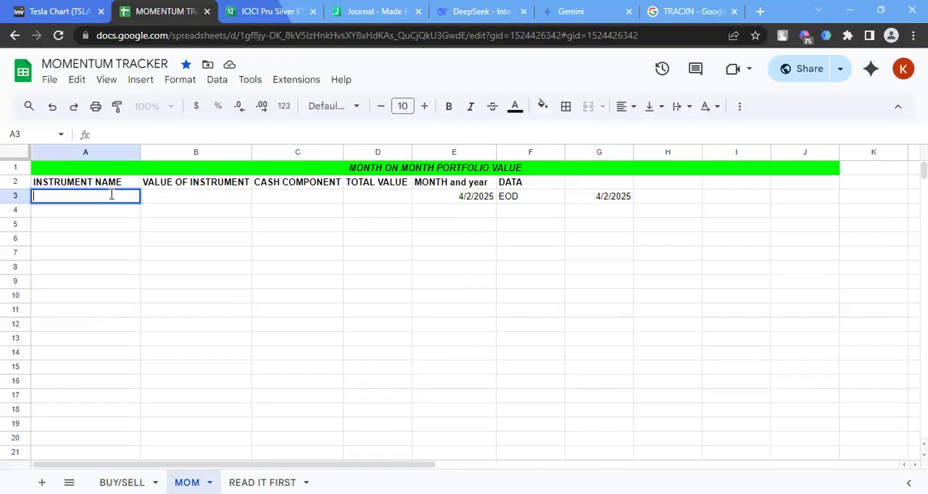
left_click(270, 11)
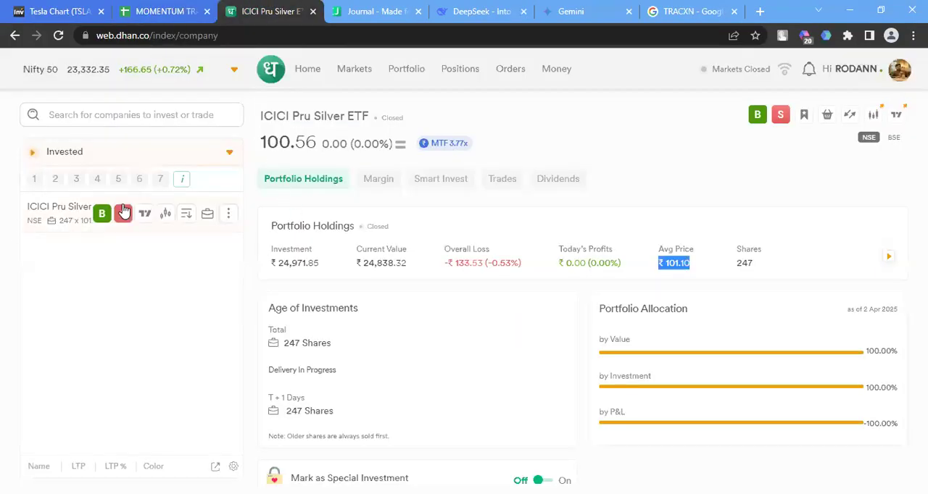
left_click(355, 12)
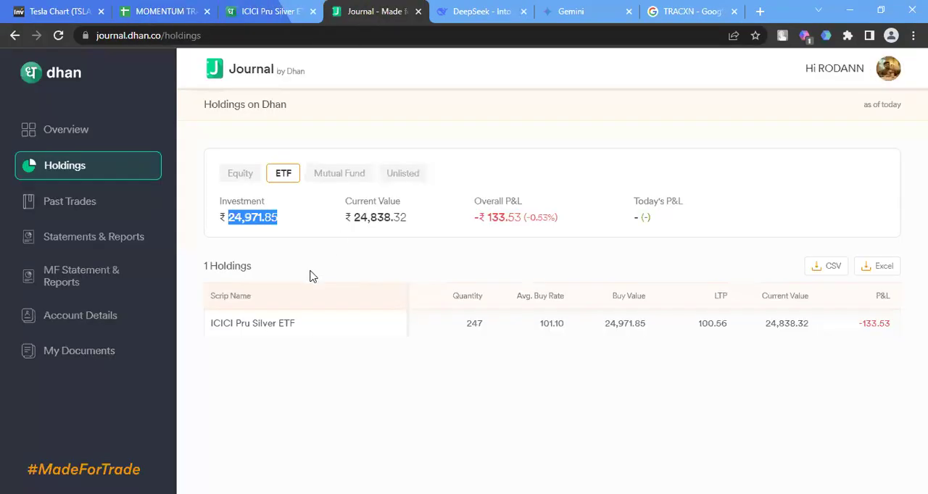
left_click_drag(313, 325, 212, 323)
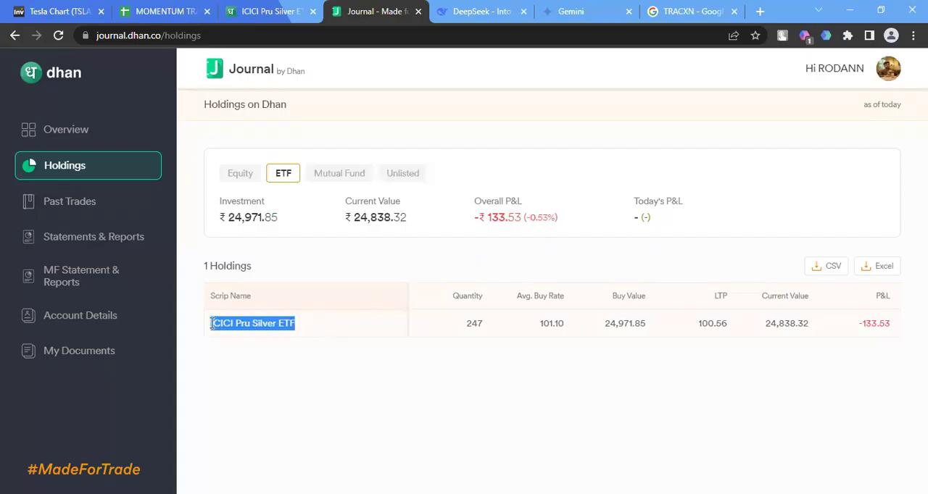
key("ctrl+f")
key("ctrl+c")
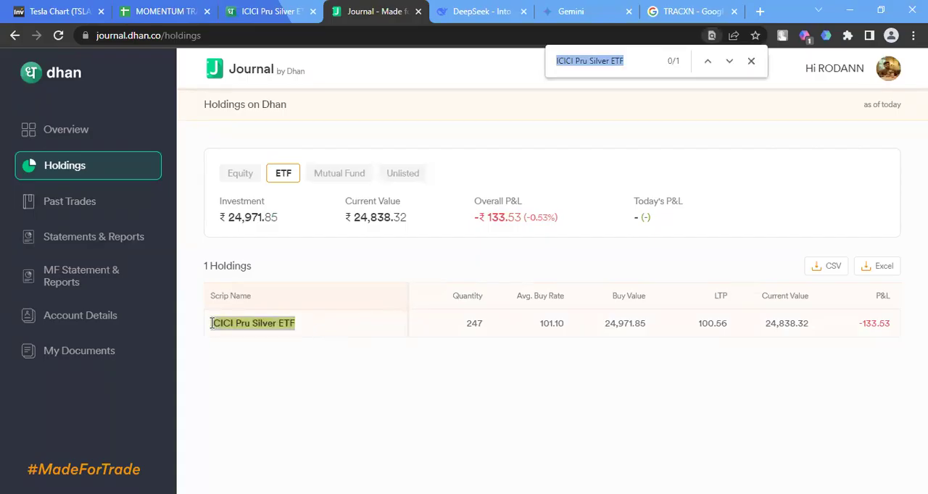
left_click(165, 10)
double_click(101, 195)
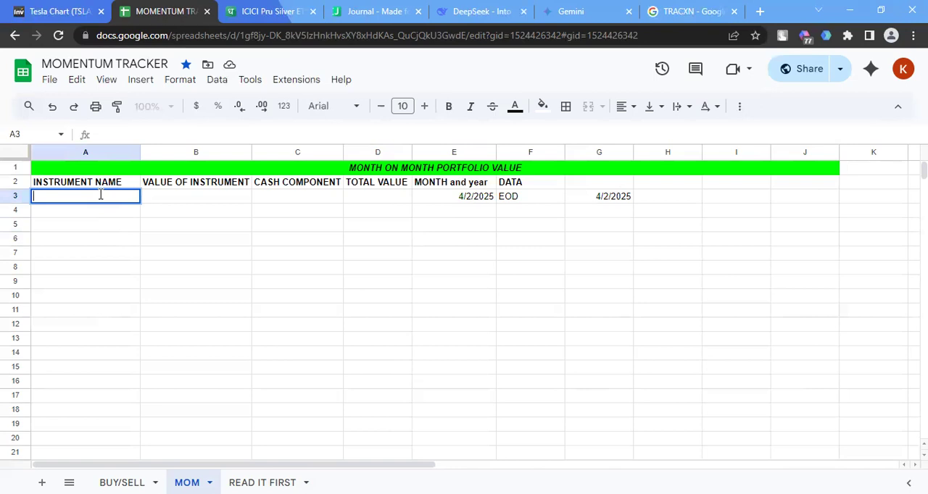
key("ctrl+v")
left_click(151, 198)
Copy the ETF's current value of 24,838.32 from the Journal holdings into the VALUE OF INSTRUMENT cell B3
left_click(386, 20)
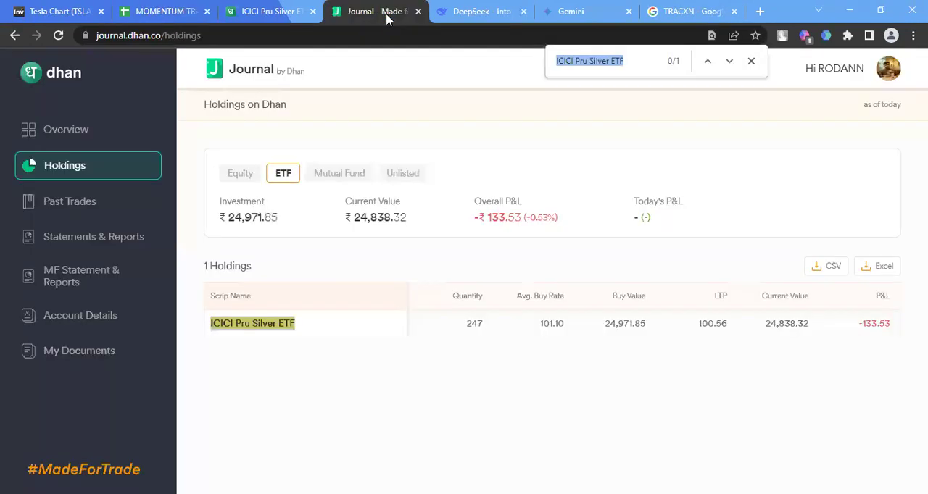
left_click(362, 220)
left_click_drag(352, 219, 407, 214)
key("ctrl+c")
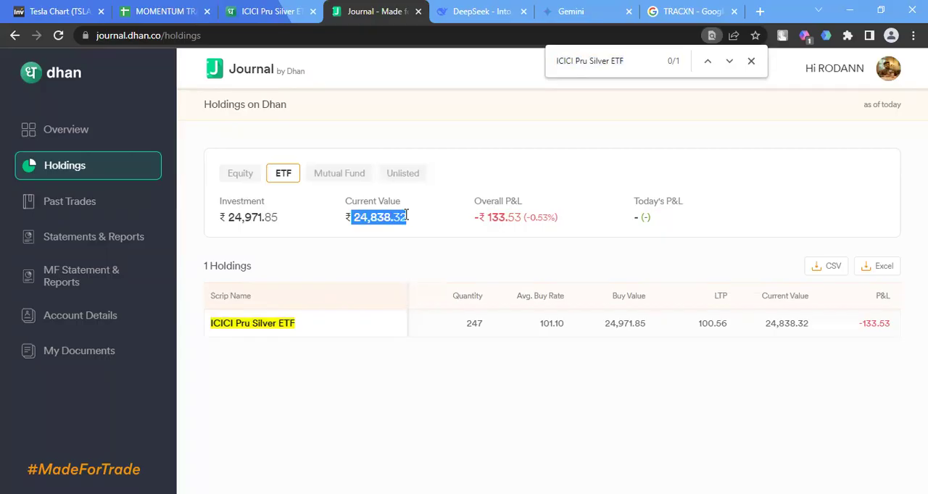
left_click(266, 12)
left_click(353, 10)
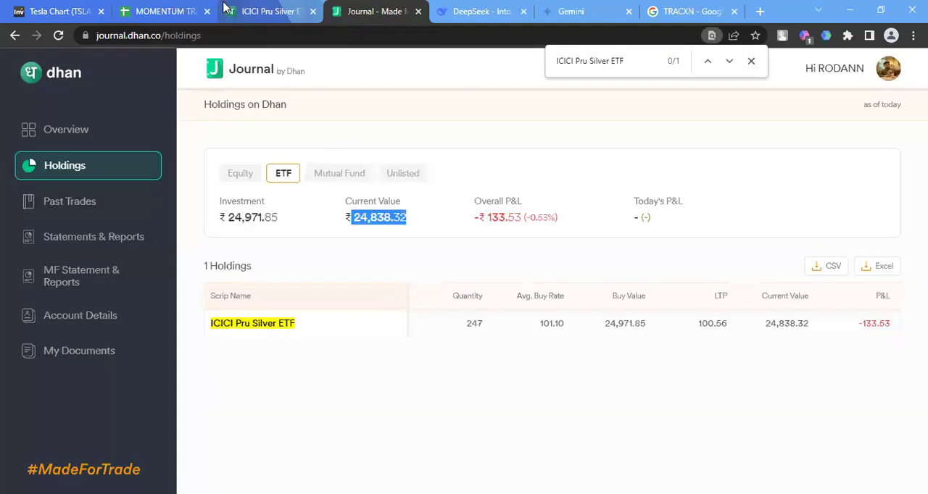
left_click(165, 11)
left_click(214, 199)
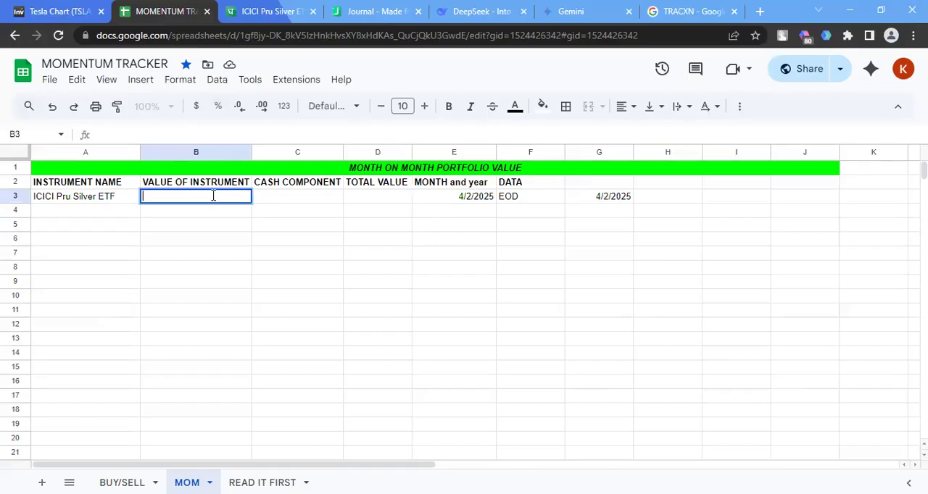
key("ctrl+v")
Copy the available margin of 23.22 from Dhan's Money page into the CASH COMPONENT cell C3 of the MOM sheet
left_click(265, 12)
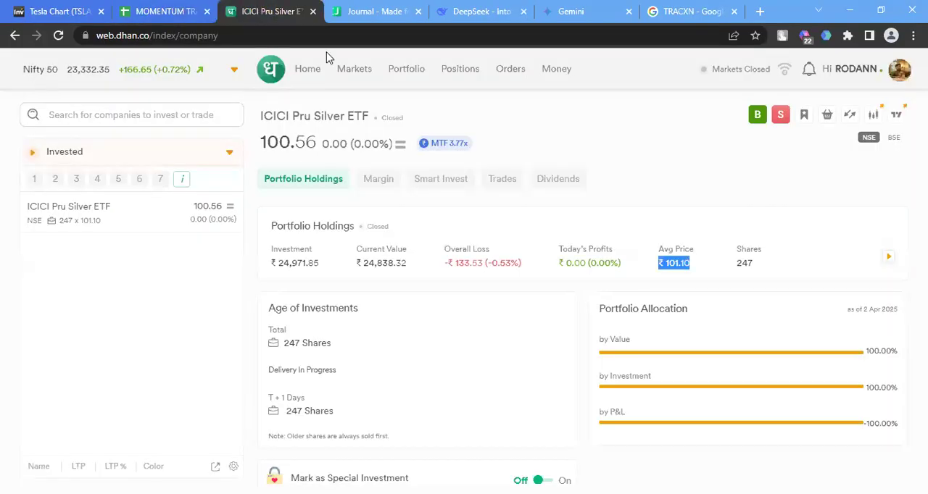
left_click(559, 70)
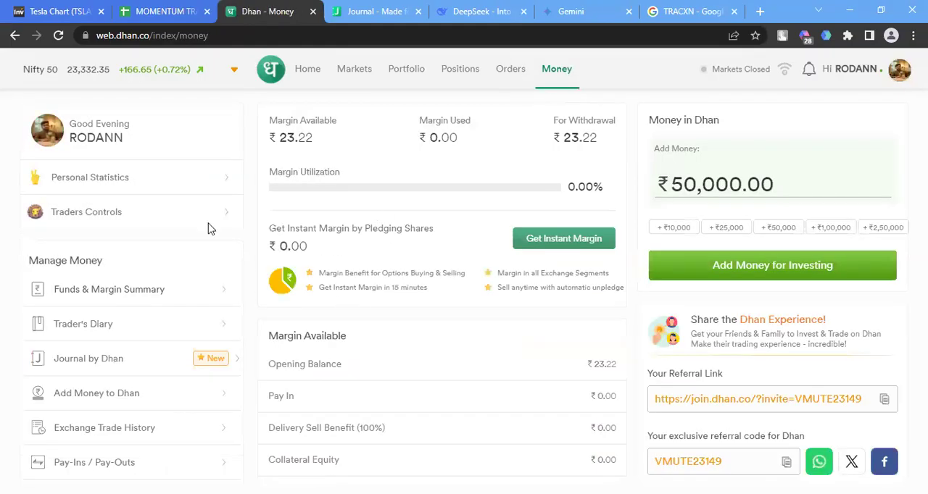
double_click(281, 137)
key("ctrl+c")
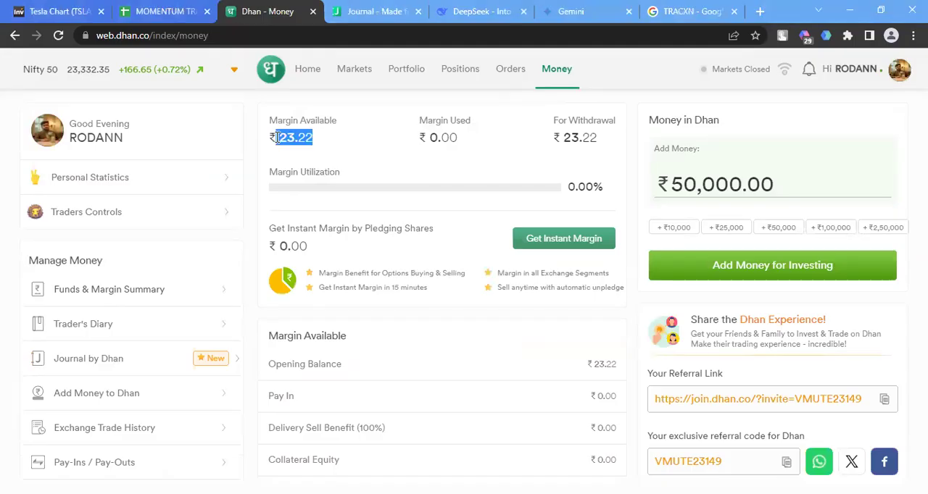
left_click(202, 10)
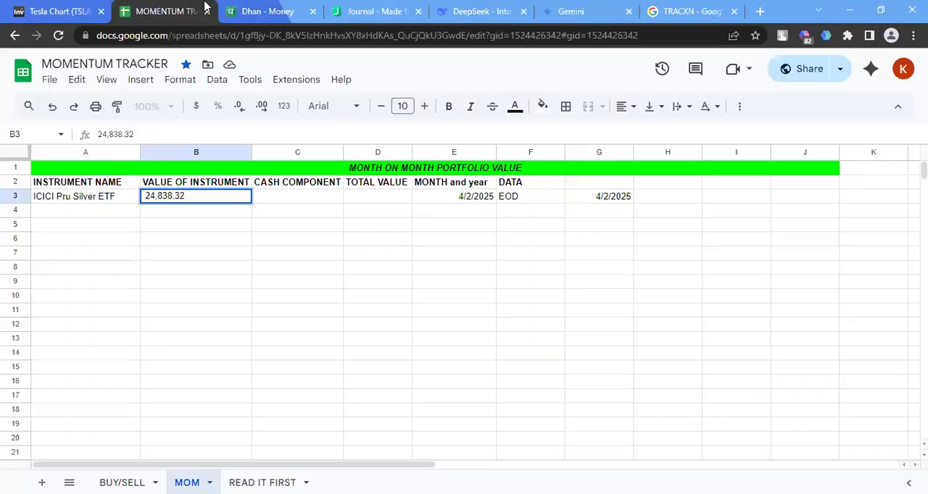
left_click(286, 201)
key("ctrl+v")
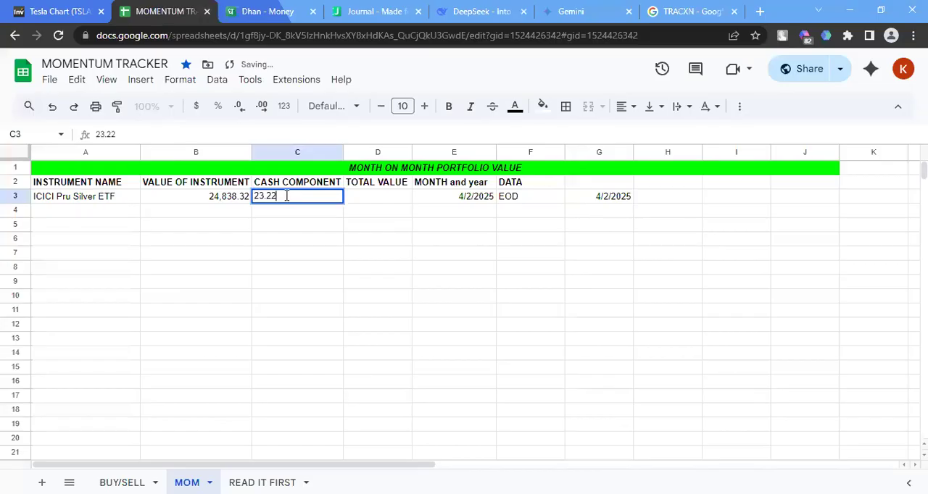
left_click(423, 204)
Calculate the TOTAL VALUE in cell D3 with the formula =B3+C3
left_click(387, 202)
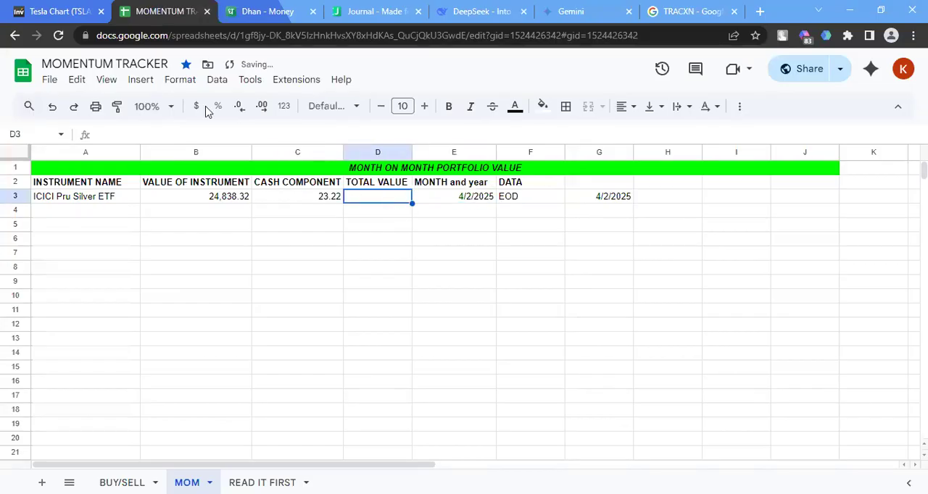
double_click(353, 197)
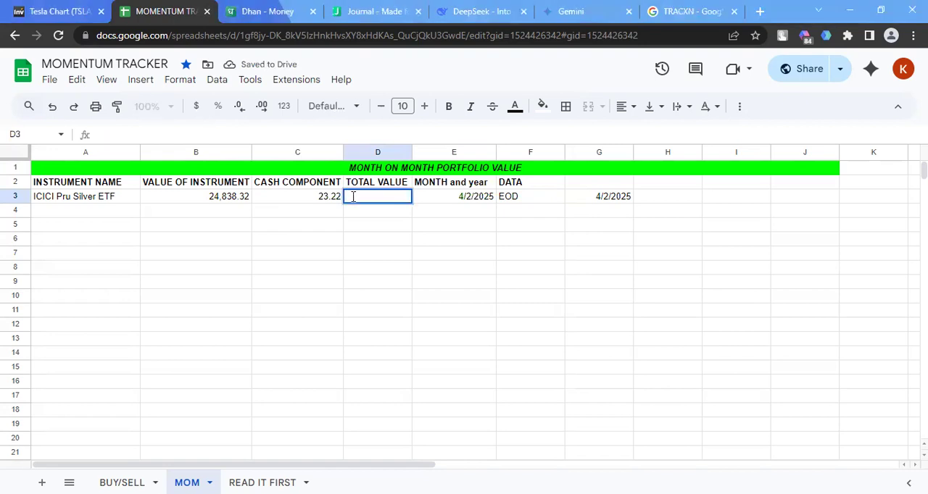
type("=")
left_click(245, 201)
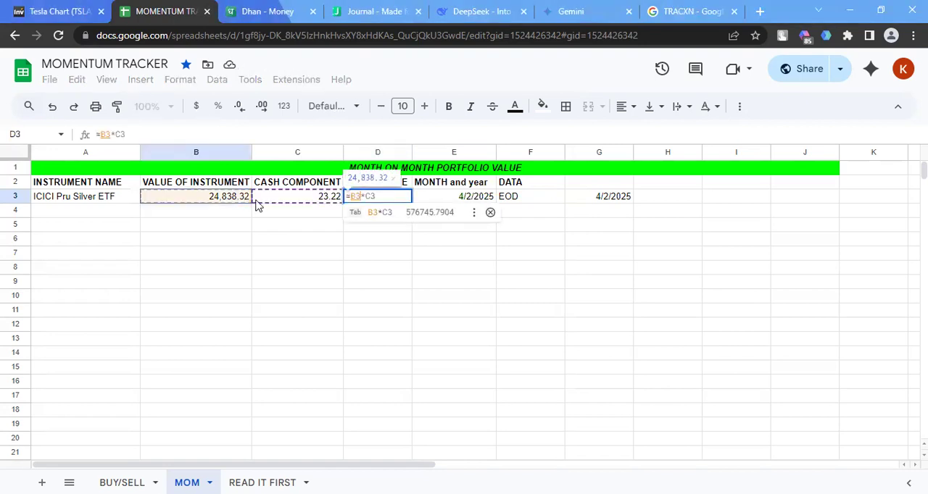
left_click(391, 196)
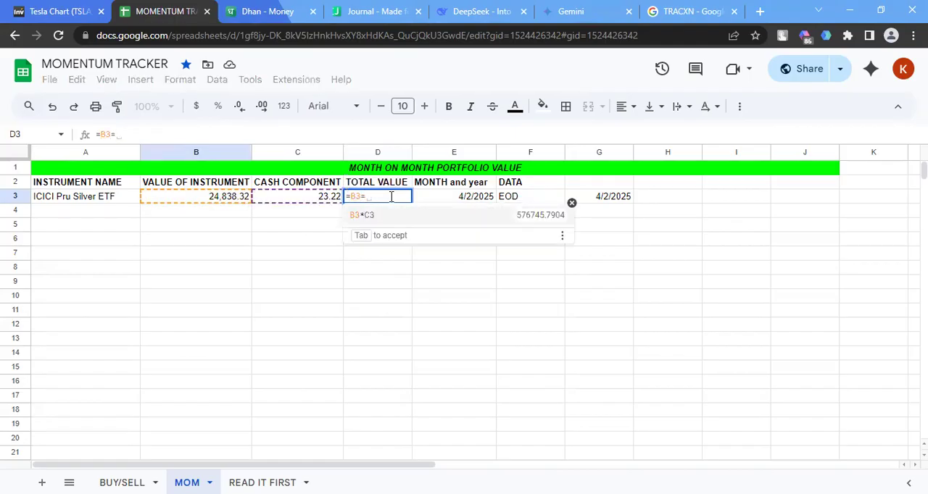
type("*C3")
key("BackSpace")
key("BackSpace")
key("BackSpace")
type("+")
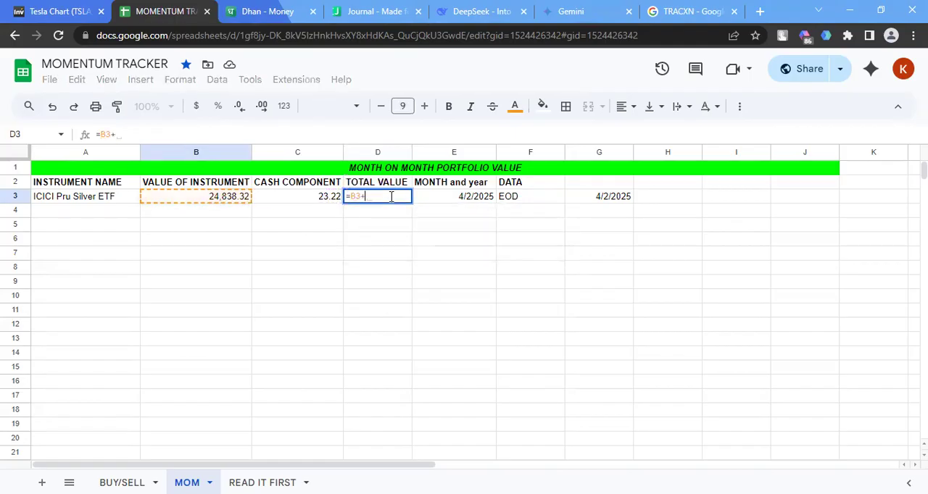
left_click(308, 205)
key("Return")
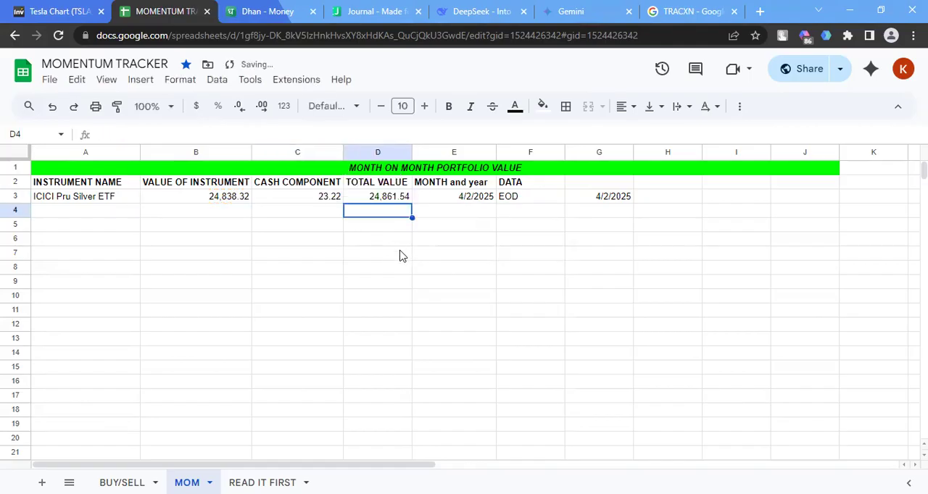
Fill the total value formula from D3 down through cell D15
left_click(399, 199)
left_click_drag(412, 204, 411, 375)
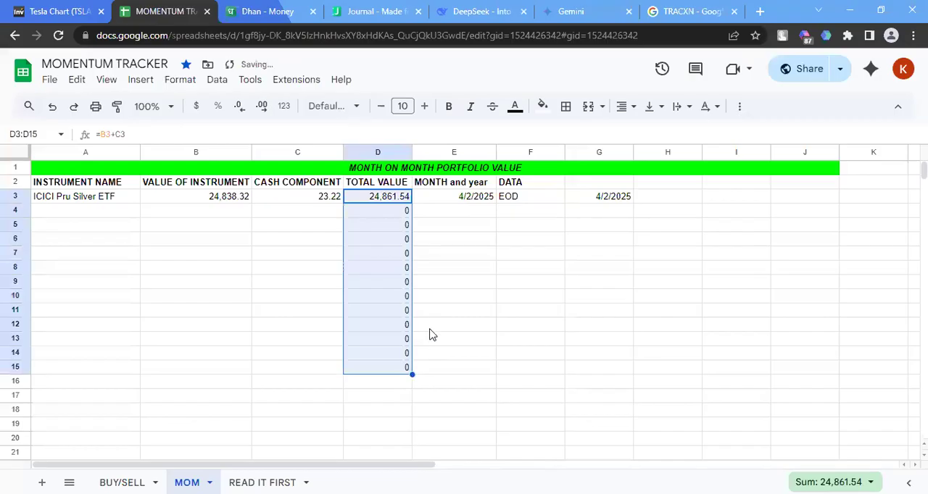
left_click(468, 282)
left_click(480, 224)
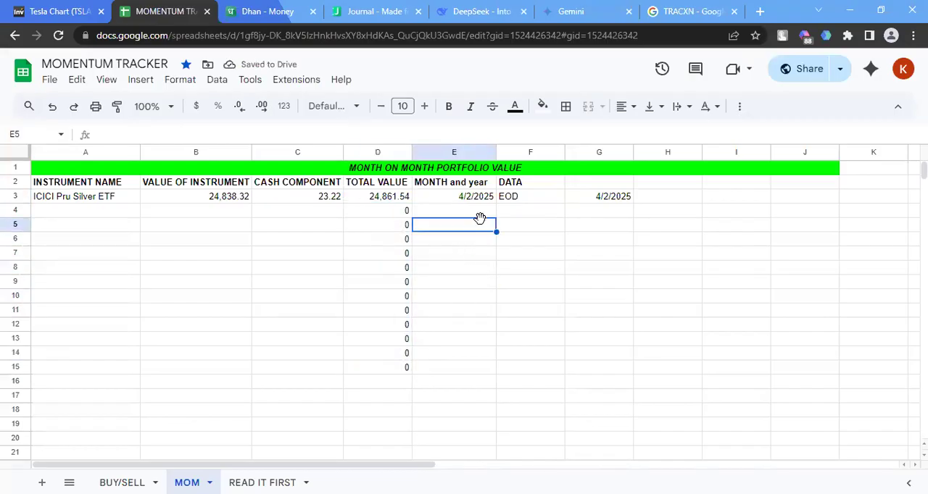
Replace the date in cell G3 of the MOM sheet with the text APRIL 2-25
left_click(551, 212)
left_click(617, 199)
double_click(617, 197)
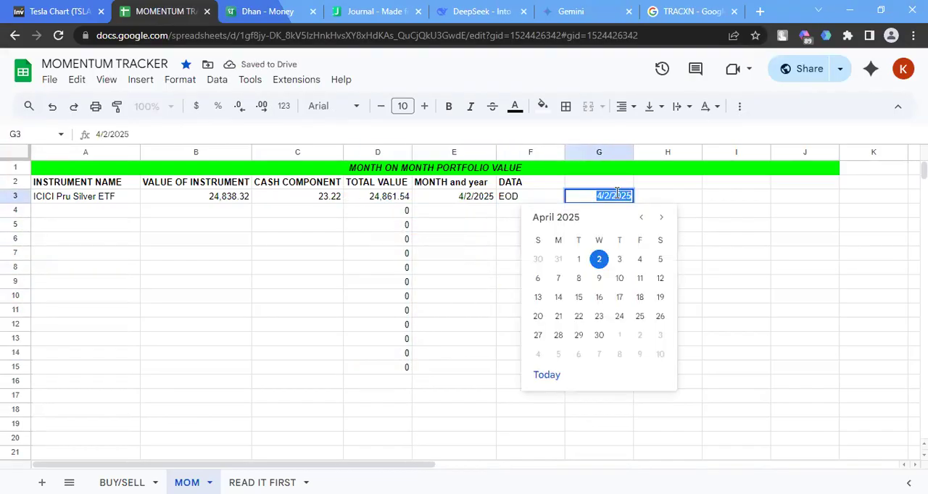
type("APRIL")
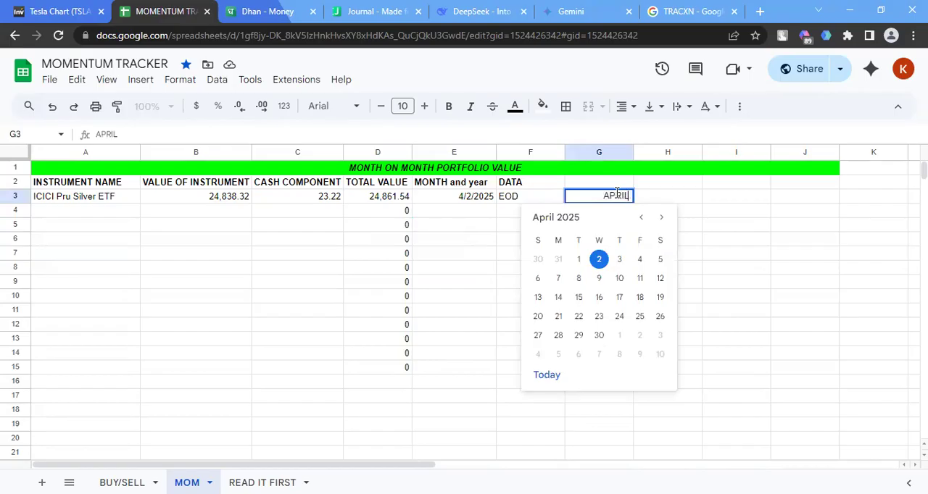
type(" 2-25")
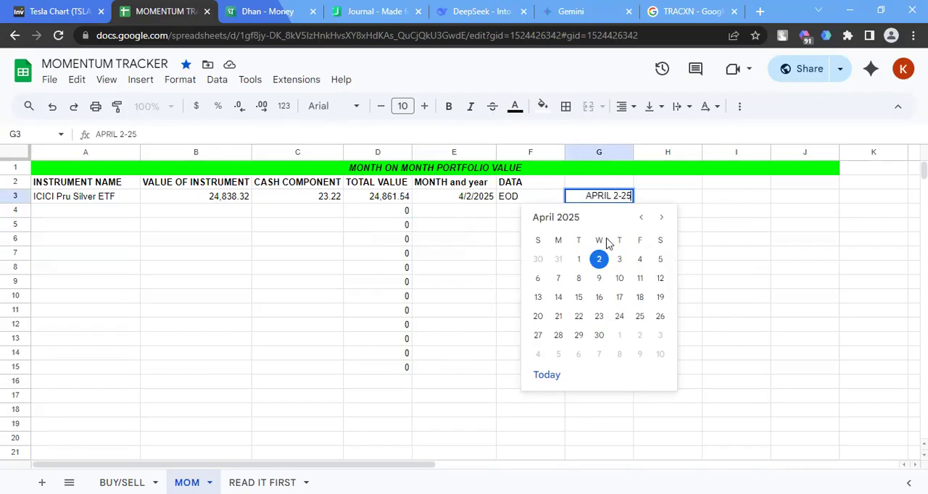
left_click(713, 201)
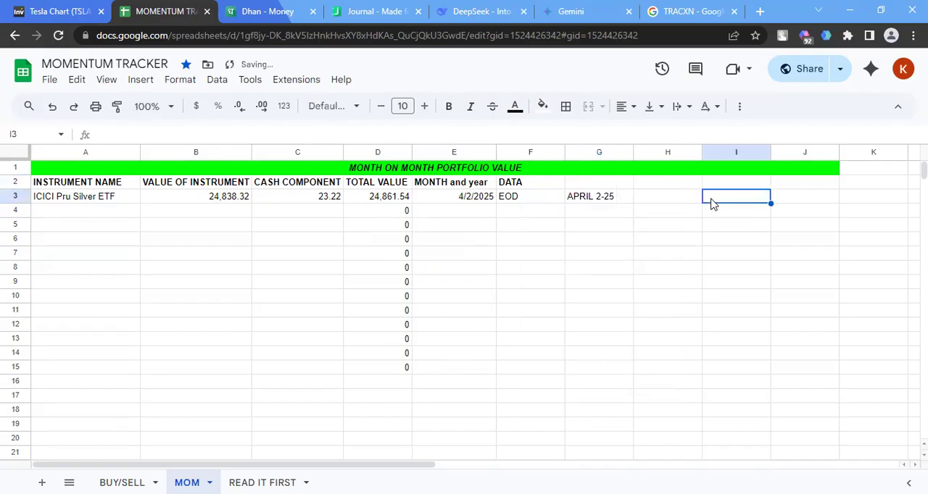
Correct the entry in cell G3 so that it reads April 2025
left_click(613, 206)
double_click(603, 196)
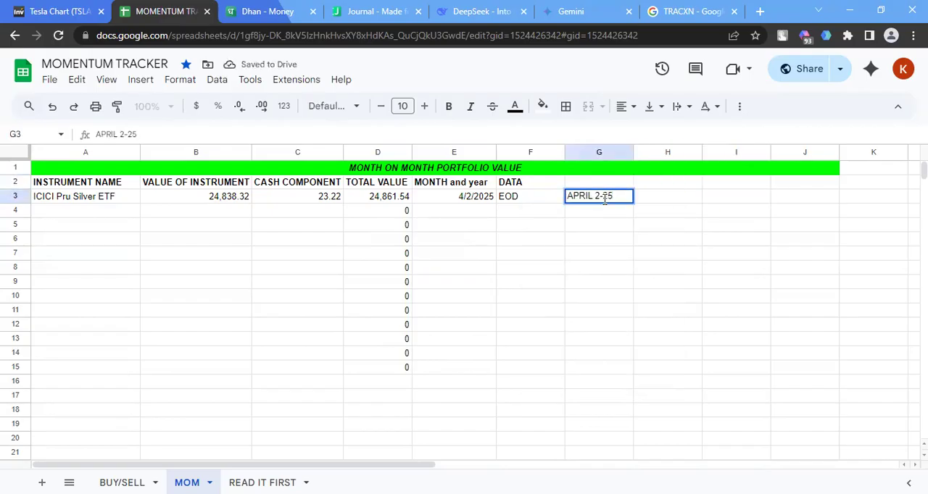
key("BackSpace")
type("0")
left_click(599, 234)
left_click(605, 200)
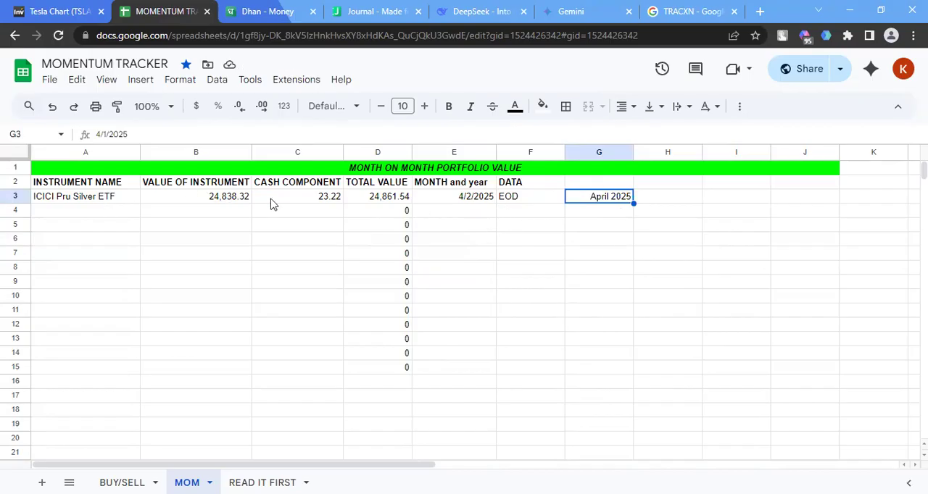
Review the cash component, total value, month and data entries in row 3 and the empty row beneath
left_click(372, 199)
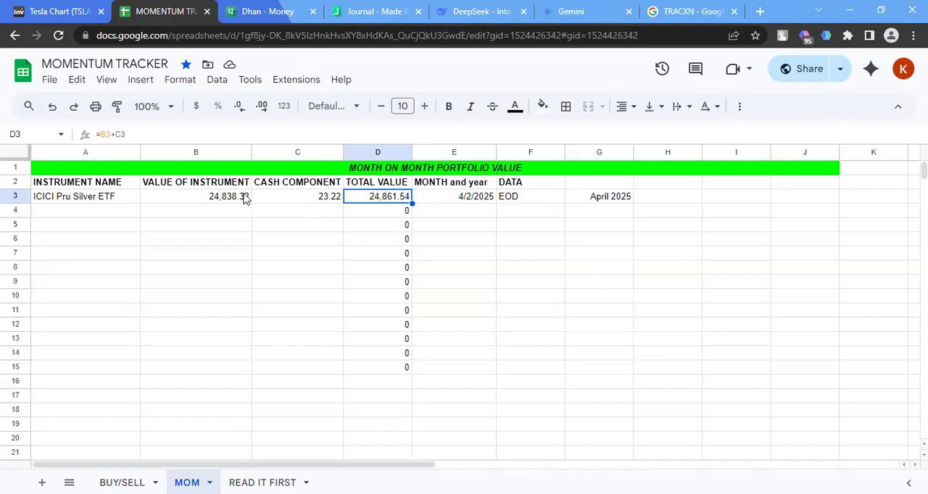
left_click(304, 199)
left_click(374, 199)
left_click(482, 202)
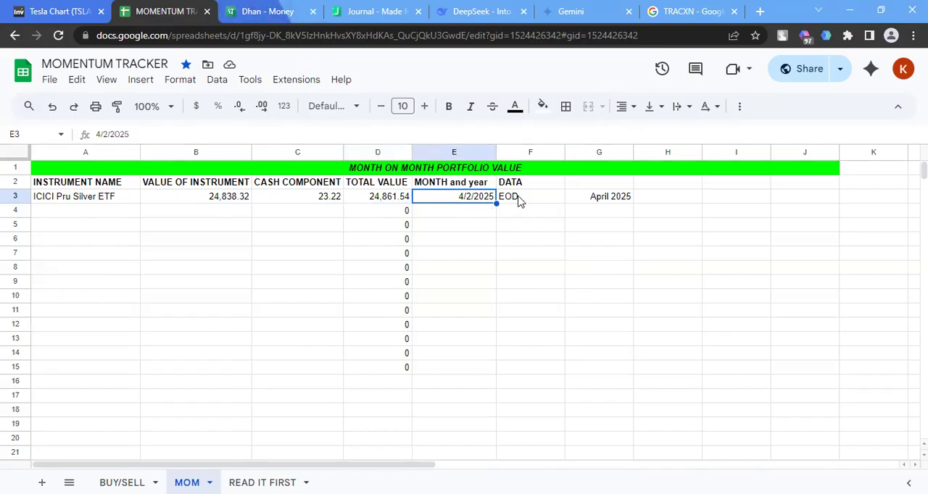
left_click(519, 202)
left_click(76, 212)
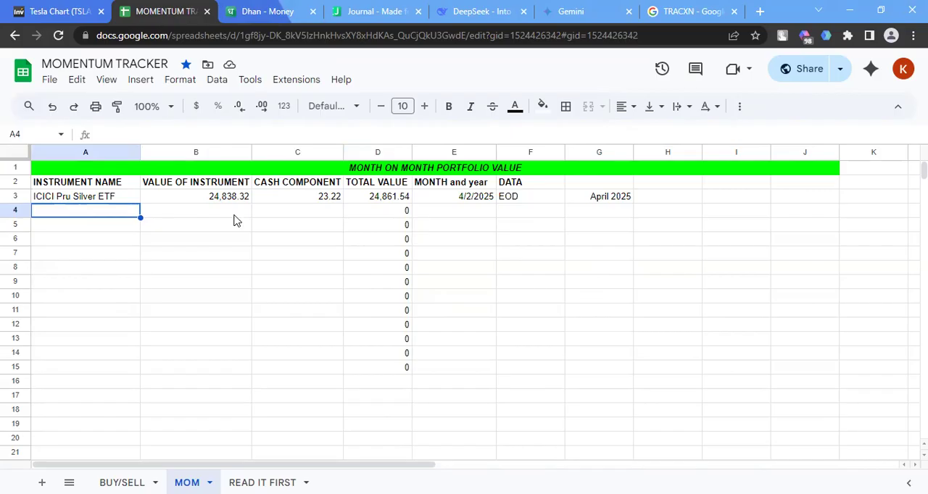
left_click(370, 198)
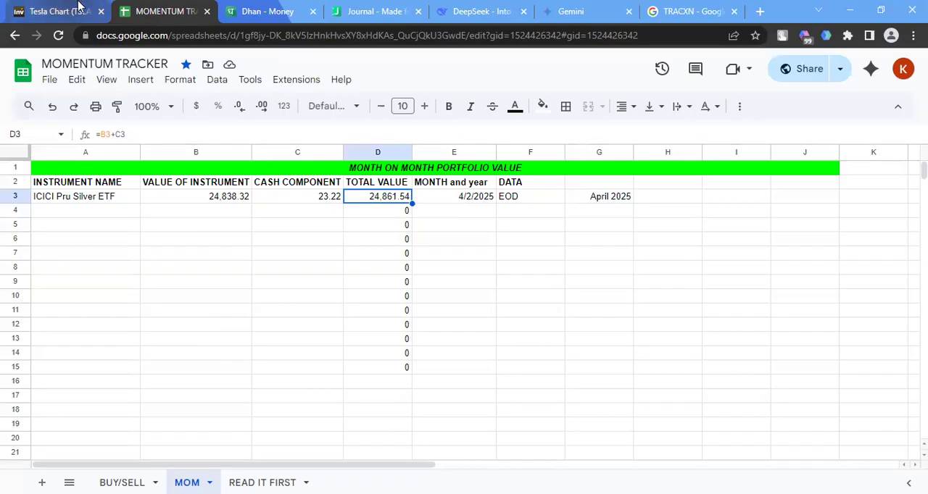
Check the available margin on Dhan's Money page and the ETF's current value in the Journal holdings
left_click(267, 11)
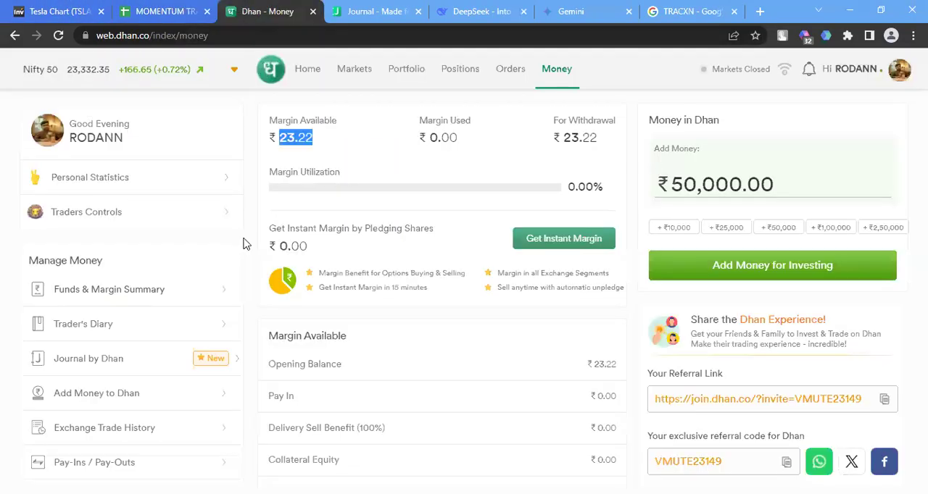
left_click(381, 11)
double_click(514, 222)
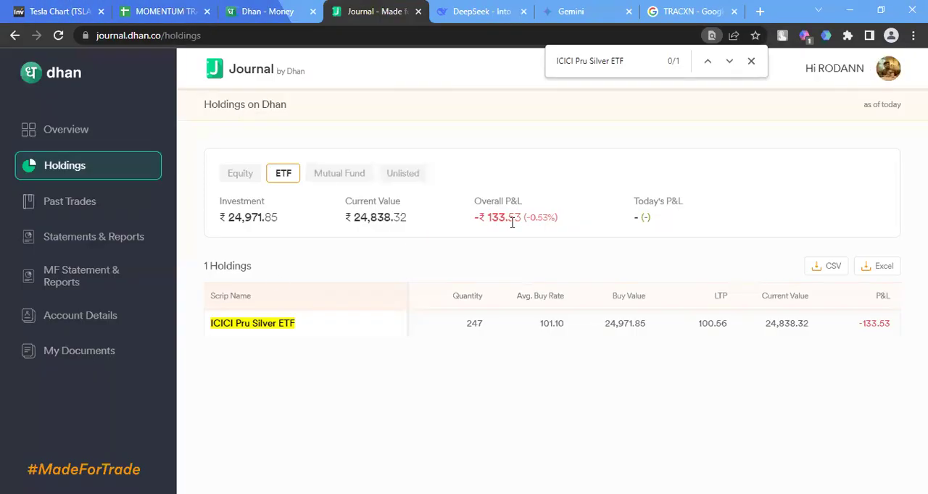
triple_click(380, 221)
Switch to the Investing.com chart and load the Hang Seng TECH index, symbol HSTECH
left_click(60, 11)
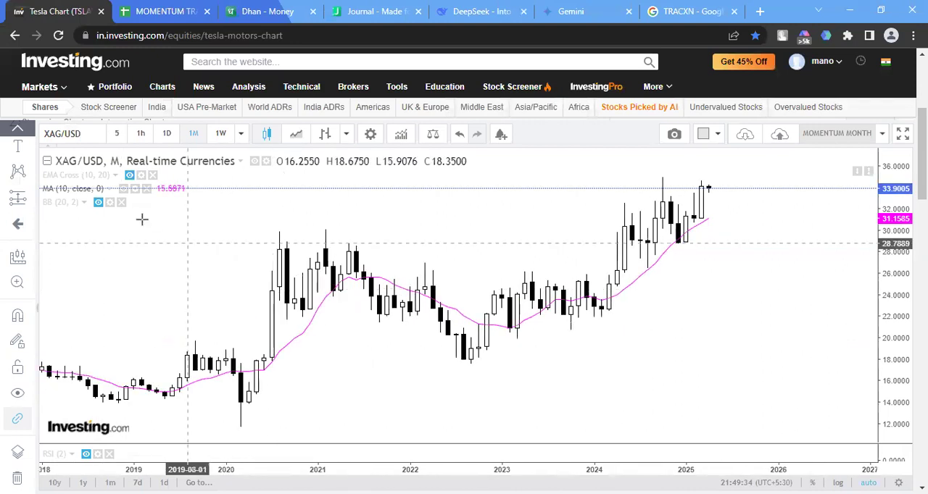
left_click(95, 133)
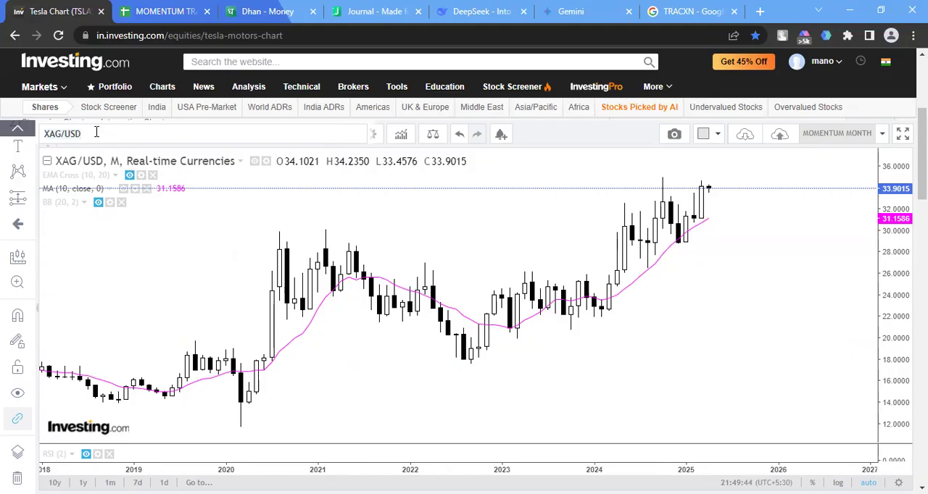
left_click(97, 133)
type("HSTECH")
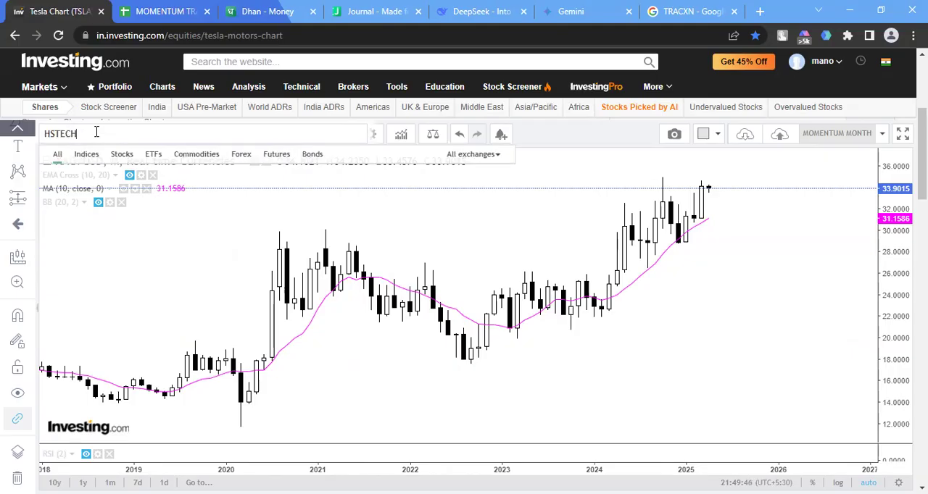
left_click(143, 172)
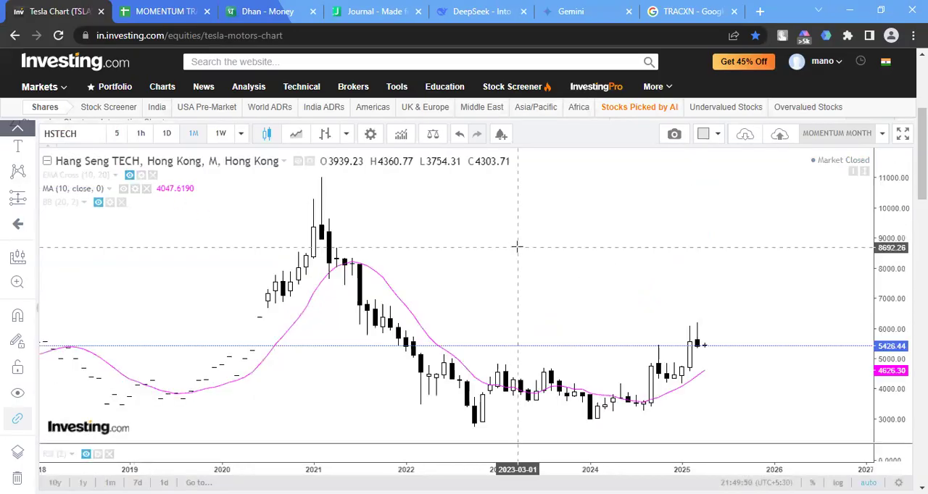
Measure the gap from the 10-period moving average up to the latest Hang Seng TECH price with the Price Range tool
scroll(559, 268, "up", 2)
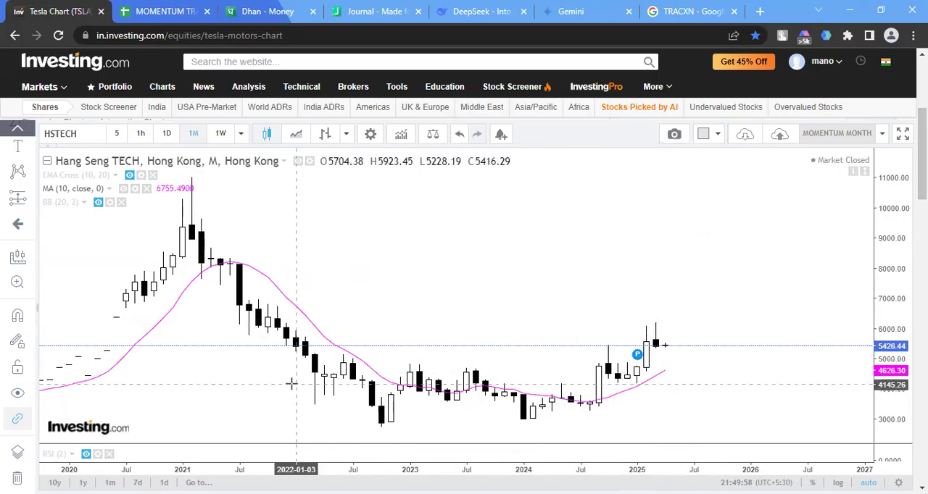
scroll(291, 385, "up", 1)
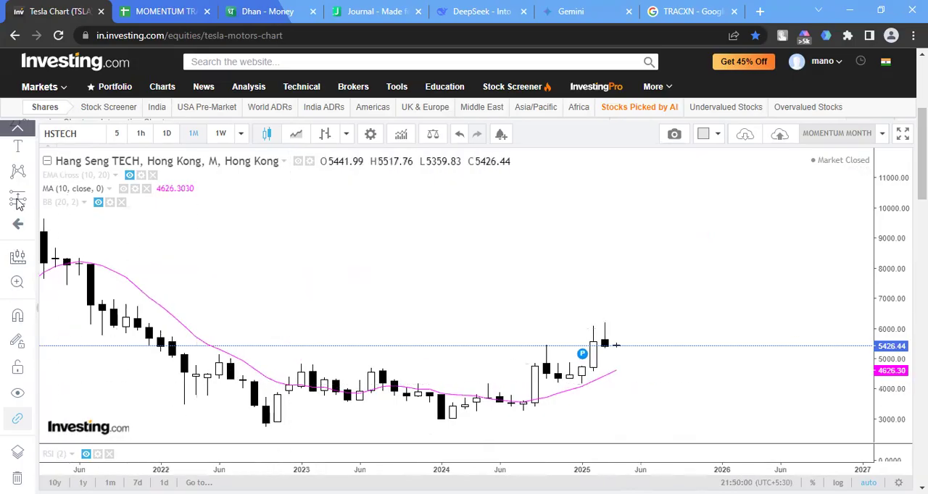
left_click(18, 128)
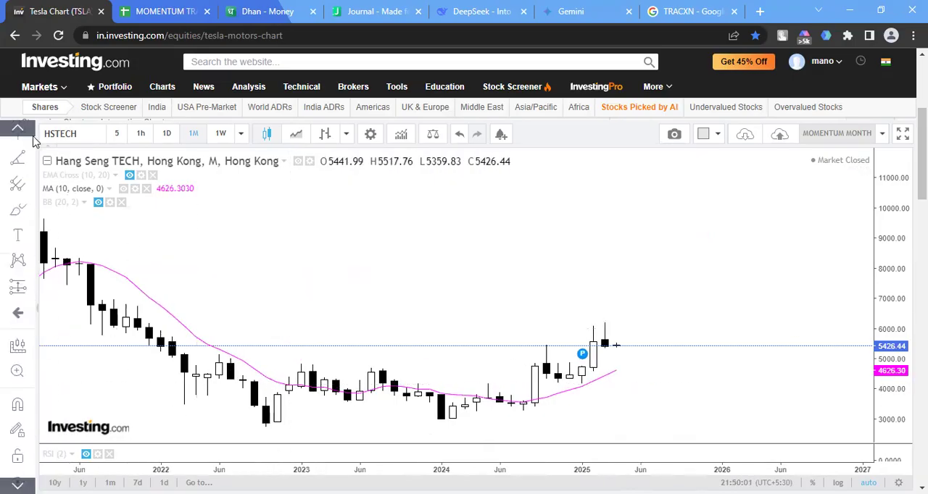
left_click(34, 293)
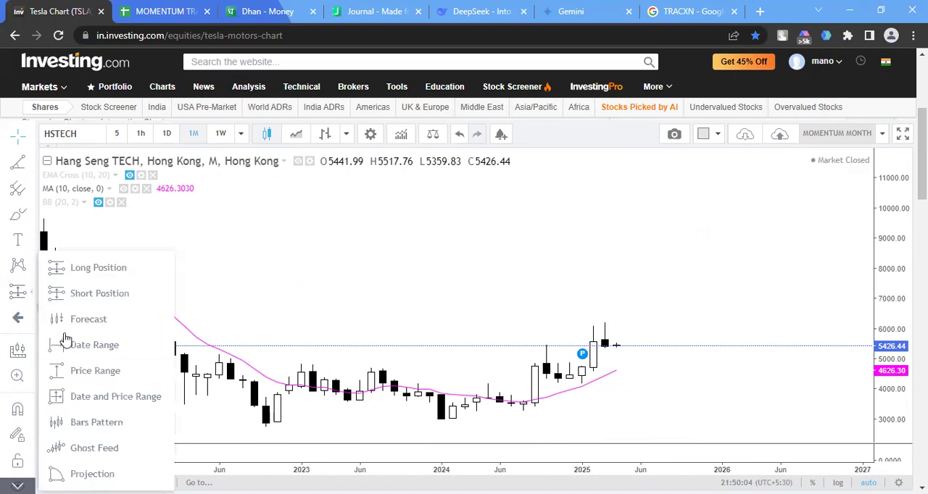
left_click(132, 366)
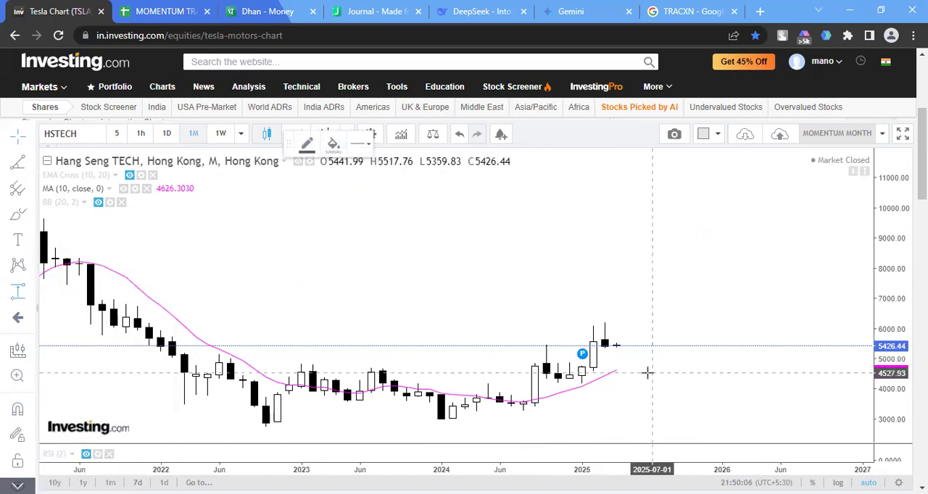
left_click(651, 369)
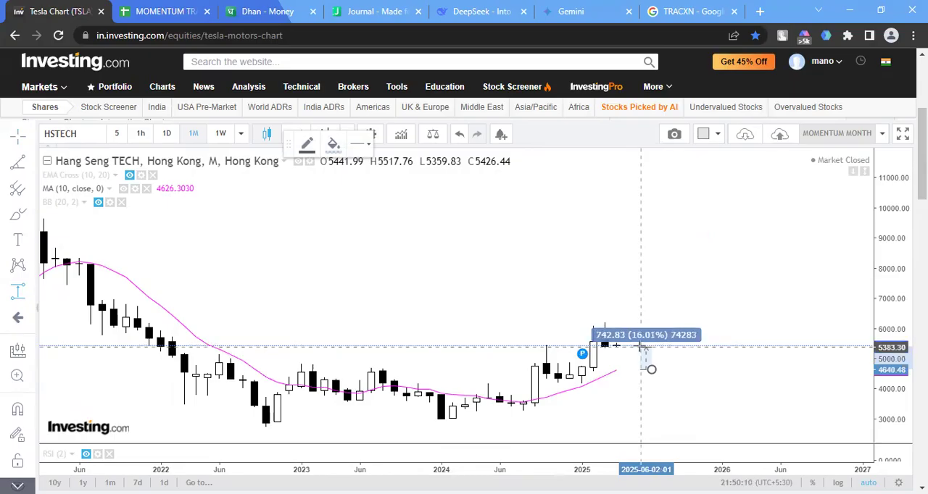
left_click(640, 347)
left_click(683, 355)
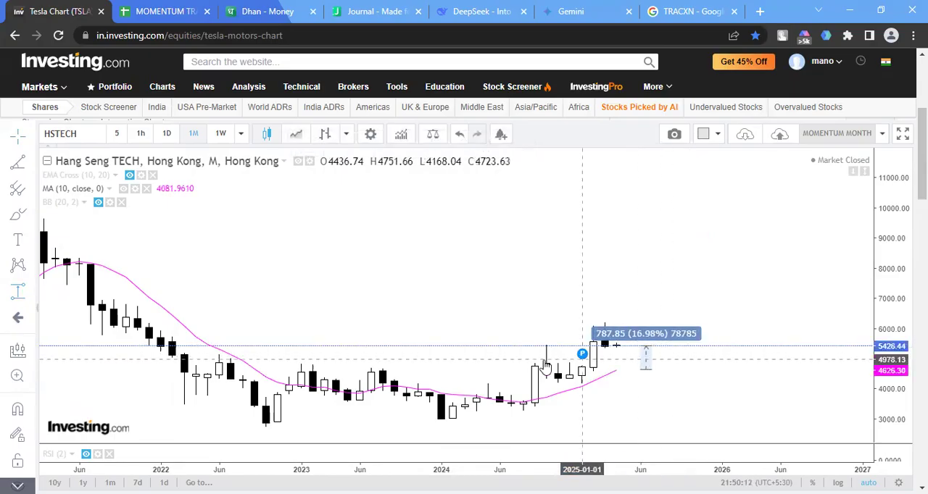